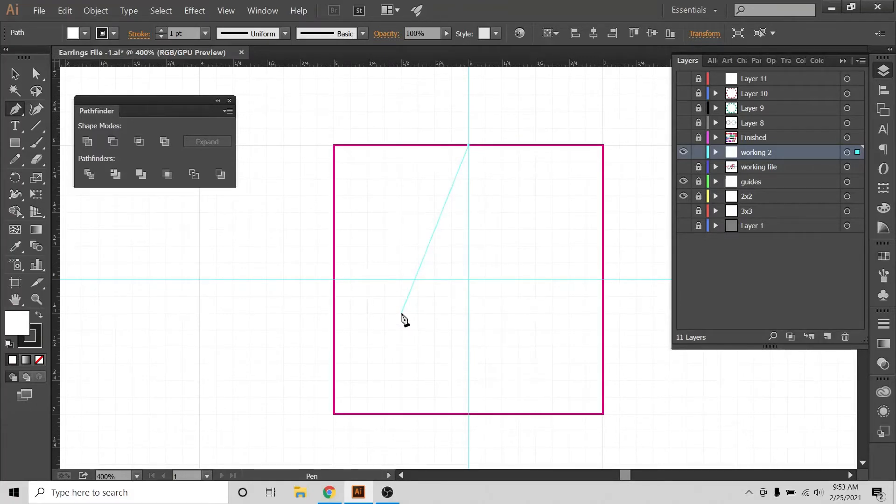
# Draw a closed kite shape about 1.25 in wide and 2 in tall with the Pen tool, centred inside the magenta square.
pyautogui.click(401, 313)
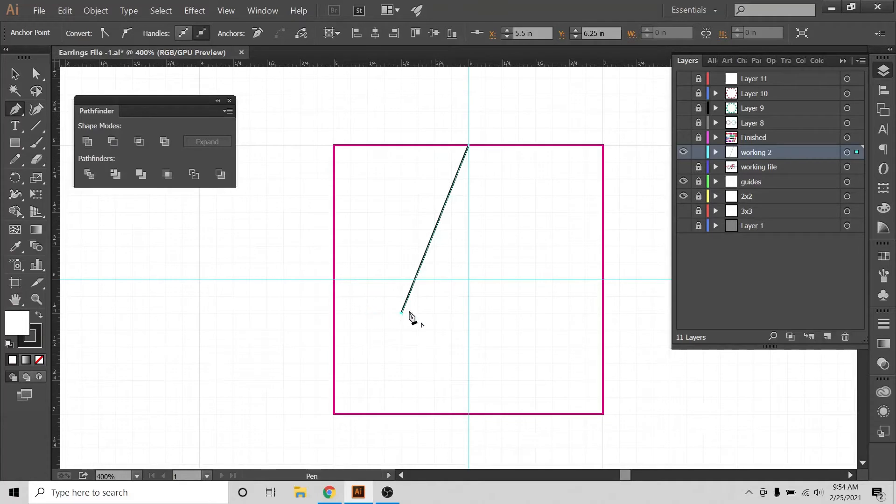
pyautogui.press('Escape')
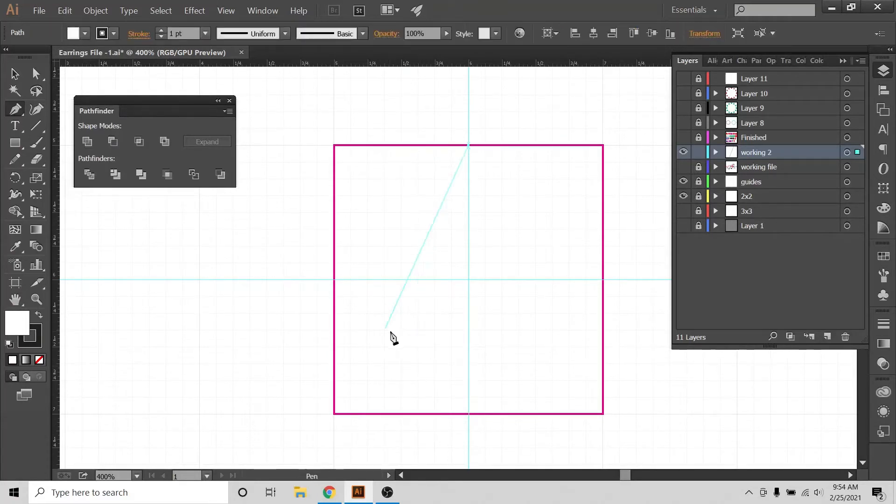
pyautogui.click(389, 333)
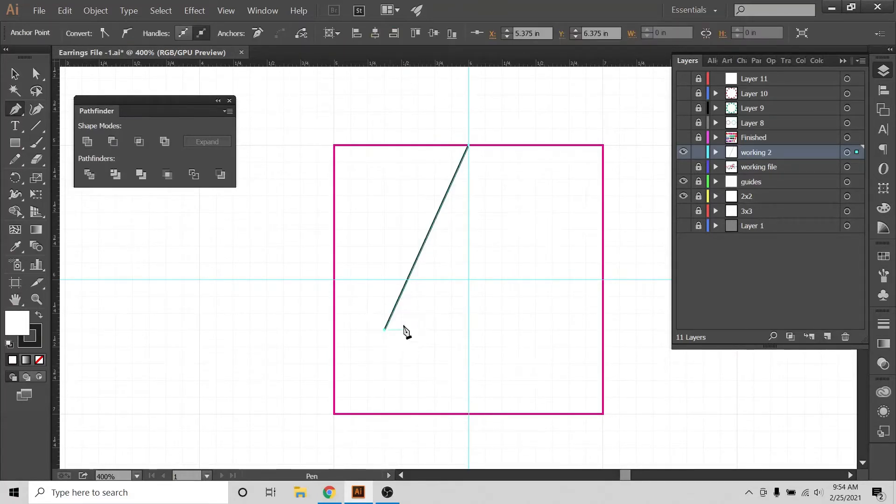
pyautogui.click(468, 413)
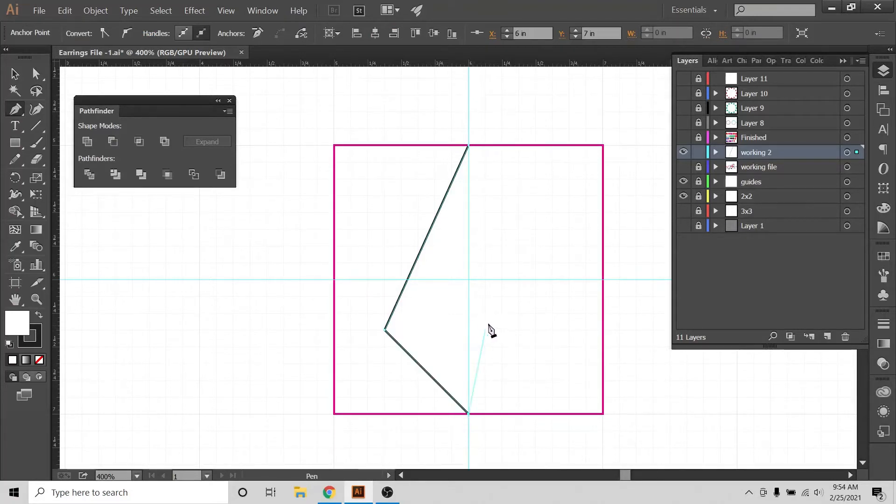
pyautogui.click(552, 330)
pyautogui.click(469, 147)
pyautogui.press('v')
pyautogui.click(531, 108)
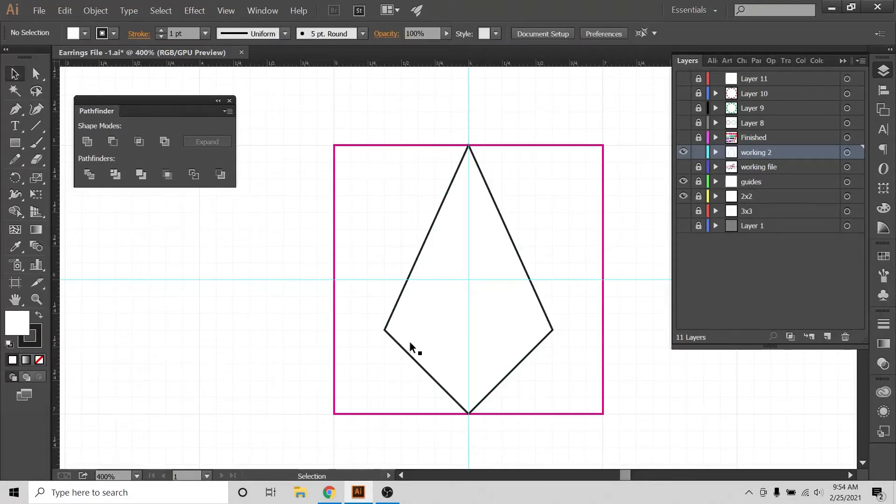
# Remove the fill from the kite shape, leaving only its black outline.
pyautogui.moveTo(400, 245); pyautogui.dragTo(260, 326)
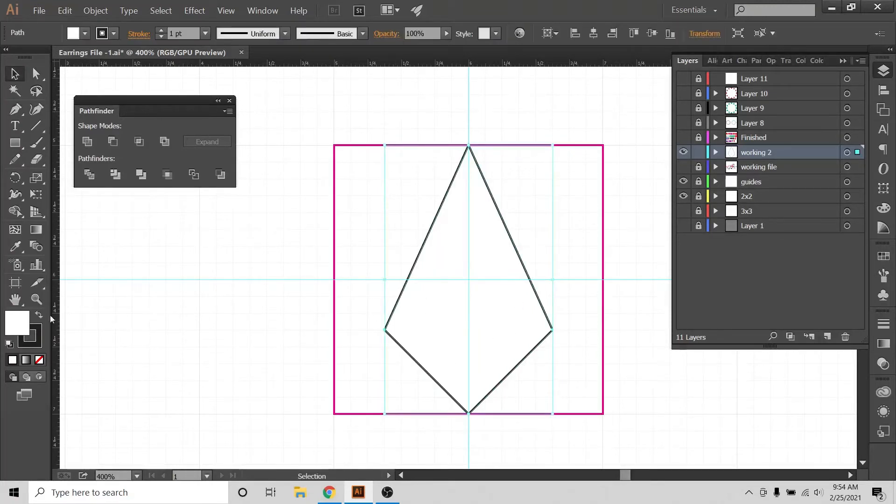
pyautogui.click(40, 359)
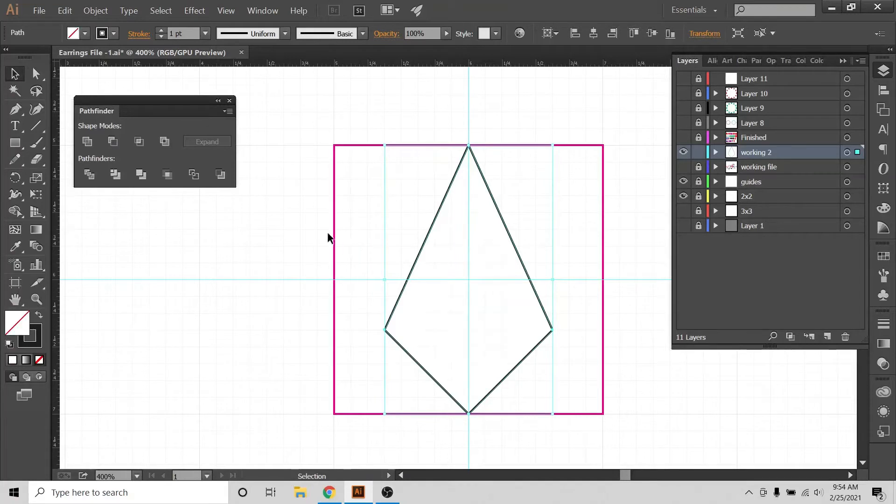
pyautogui.moveTo(511, 181); pyautogui.dragTo(481, 245)
# Hide the grid and turn off Snap to Grid.
pyautogui.click(225, 10)
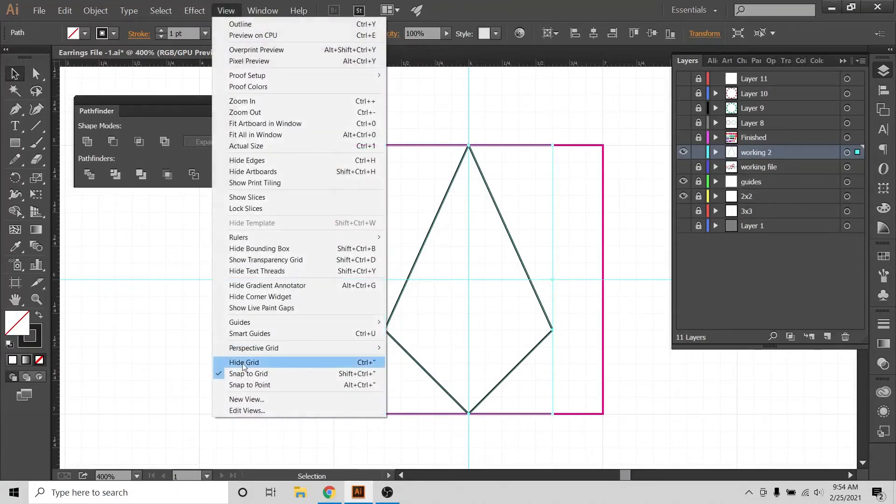
pyautogui.click(243, 363)
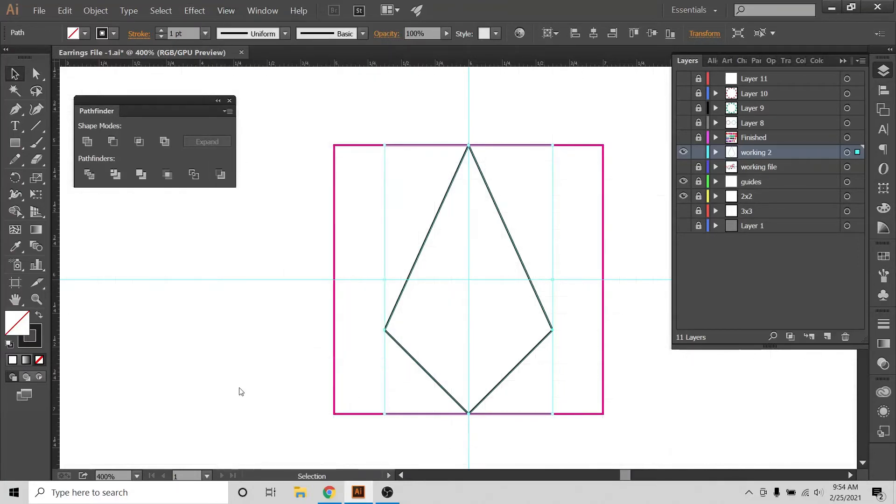
pyautogui.click(226, 11)
pyautogui.click(242, 374)
pyautogui.click(574, 120)
# Hide the 2x2 and guides layers and deselect the kite.
pyautogui.click(682, 196)
pyautogui.click(683, 182)
pyautogui.click(500, 217)
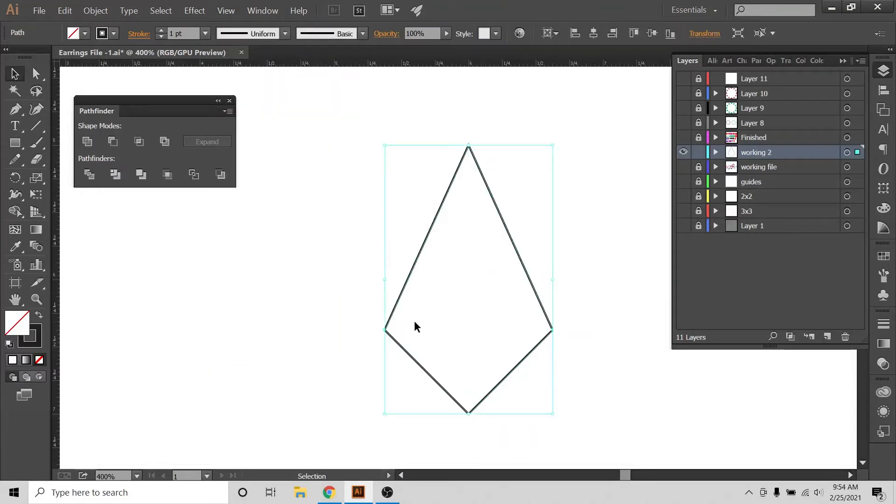
pyautogui.click(312, 315)
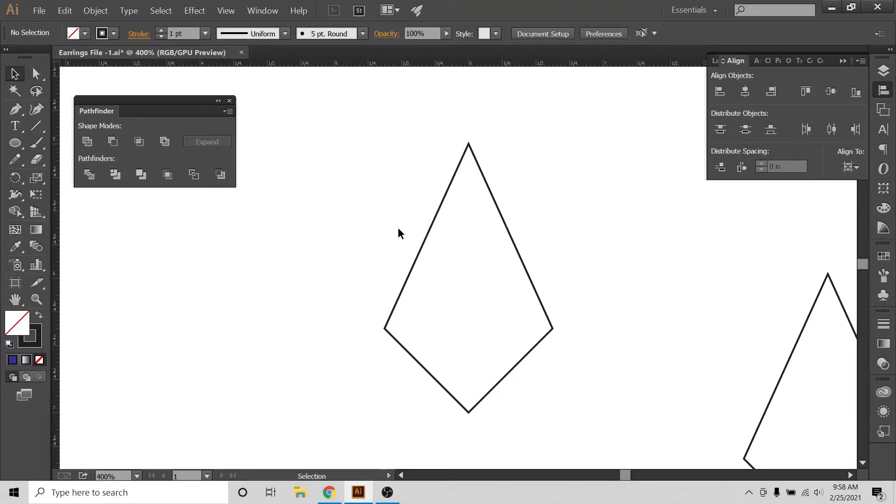
# Swap the fill and stroke of the centre kite to make it solid black without an outline.
pyautogui.moveTo(338, 211); pyautogui.dragTo(445, 290)
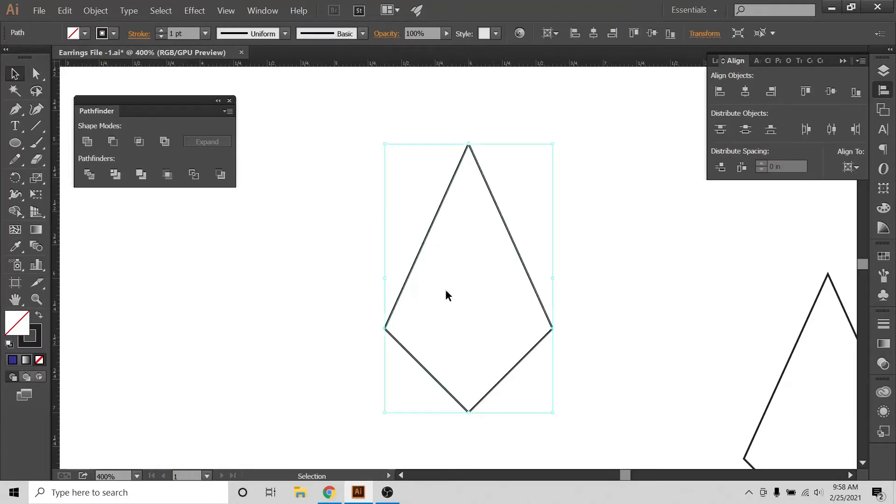
pyautogui.click(838, 166)
pyautogui.click(744, 91)
pyautogui.click(36, 316)
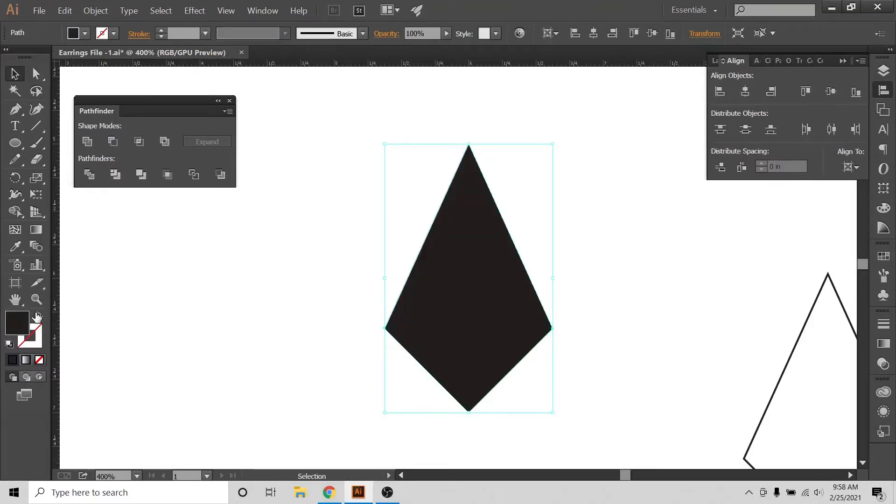
# Fill the kite with light blue.
pyautogui.moveTo(364, 206); pyautogui.dragTo(483, 346)
pyautogui.click(84, 34)
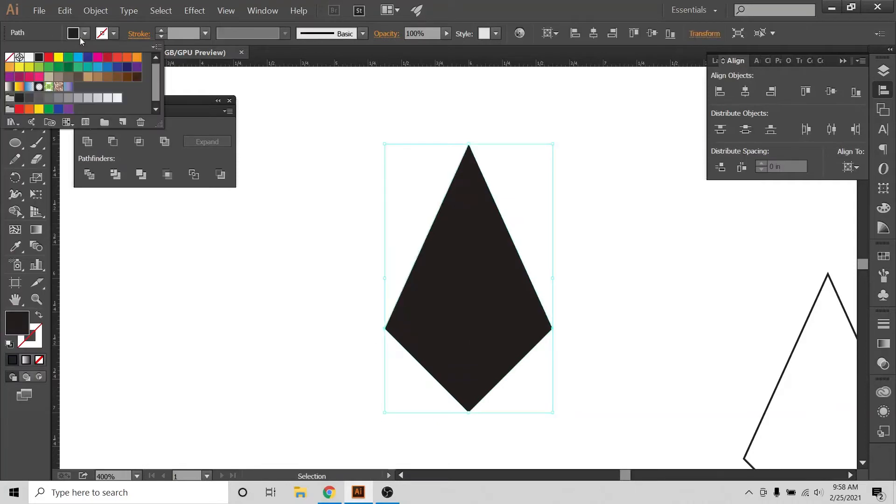
pyautogui.click(79, 61)
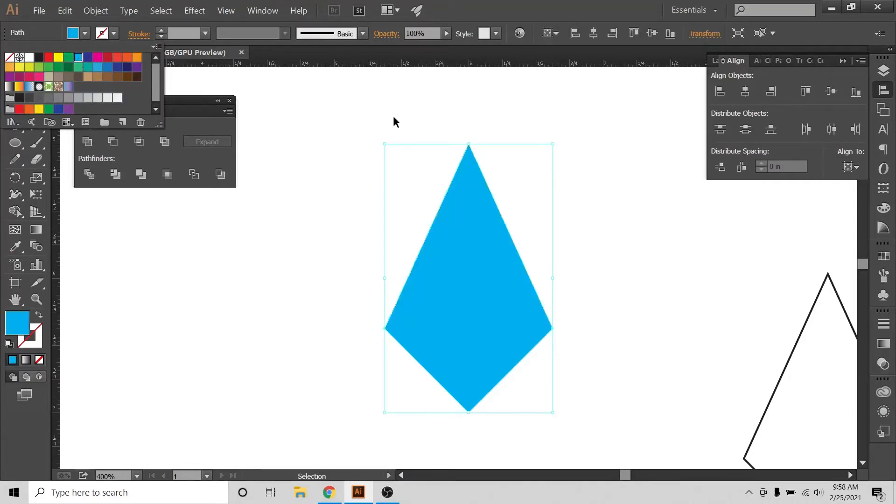
pyautogui.click(393, 116)
# Change the kite's fill to CMYK Magenta and deselect it.
pyautogui.click(84, 35)
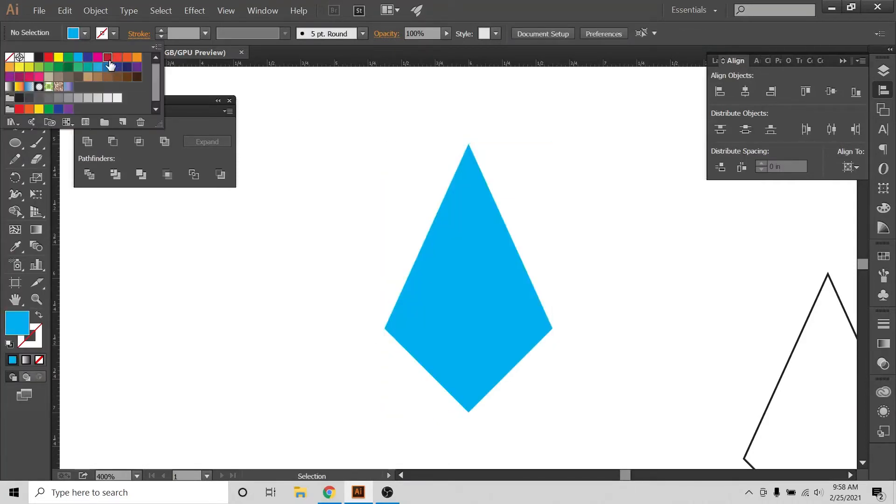
pyautogui.click(104, 54)
pyautogui.click(92, 58)
pyautogui.click(392, 140)
pyautogui.click(480, 196)
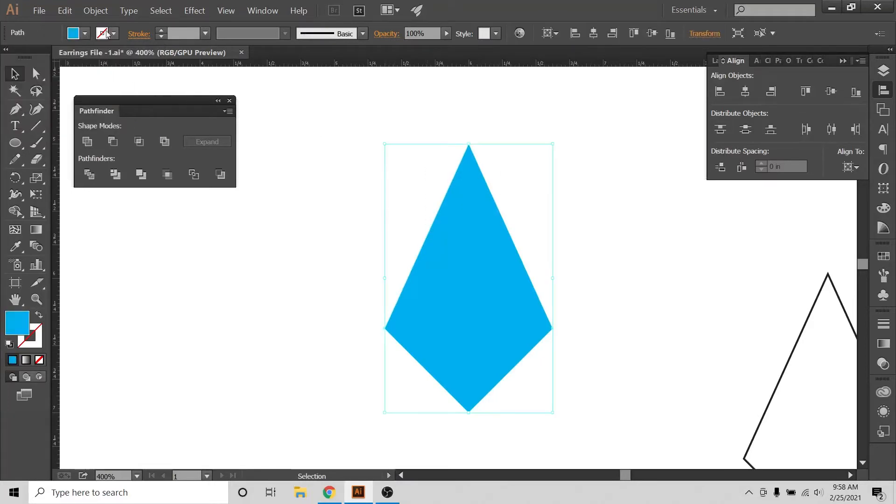
pyautogui.click(85, 34)
pyautogui.click(97, 56)
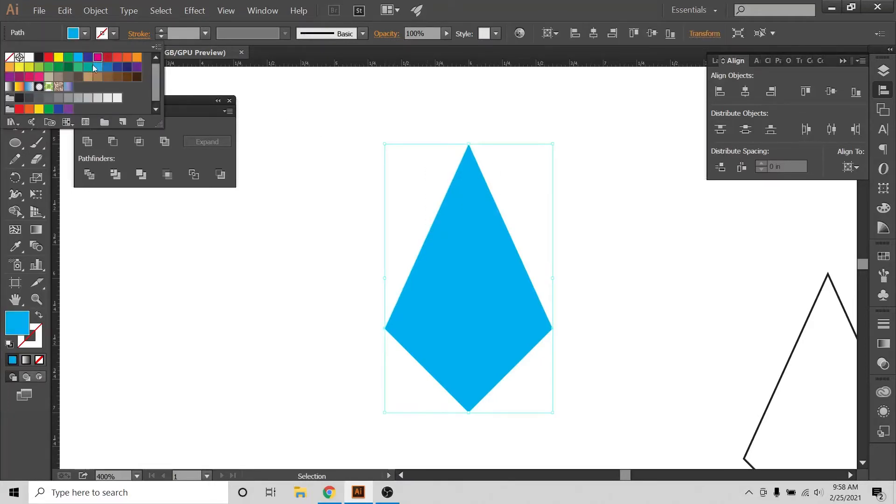
pyautogui.click(472, 188)
pyautogui.moveTo(294, 239); pyautogui.dragTo(424, 340)
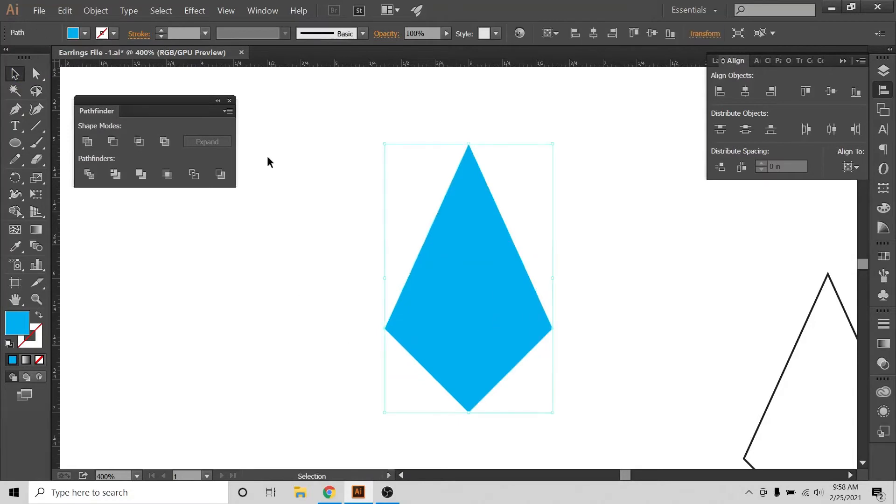
pyautogui.click(85, 33)
pyautogui.click(97, 57)
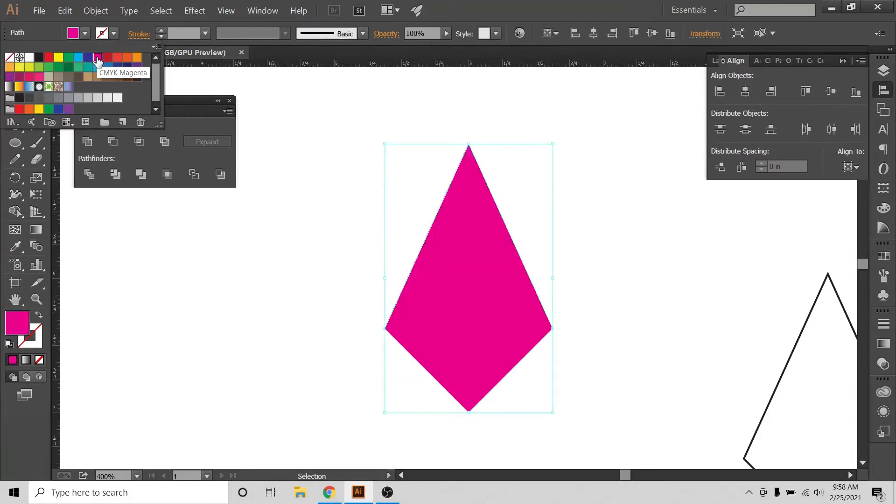
pyautogui.click(608, 230)
# View the reference teardrop earring design on Etsy in Chrome and return to Illustrator.
pyautogui.click(328, 492)
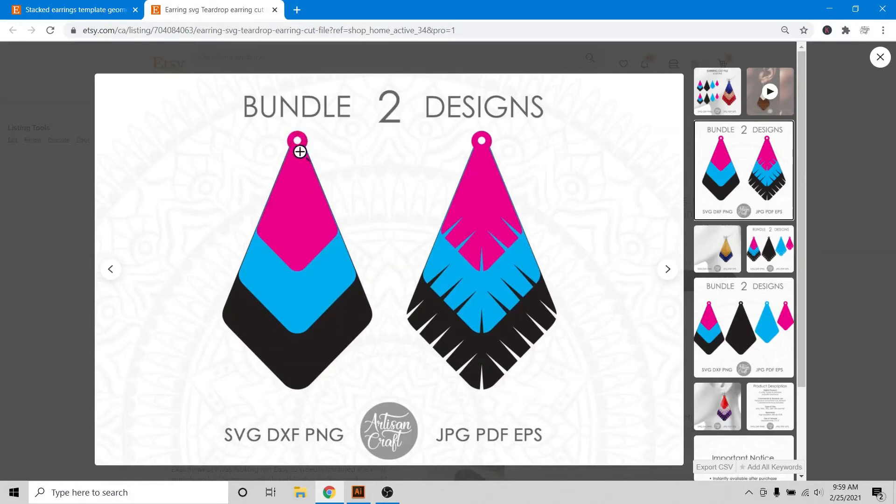
pyautogui.click(358, 492)
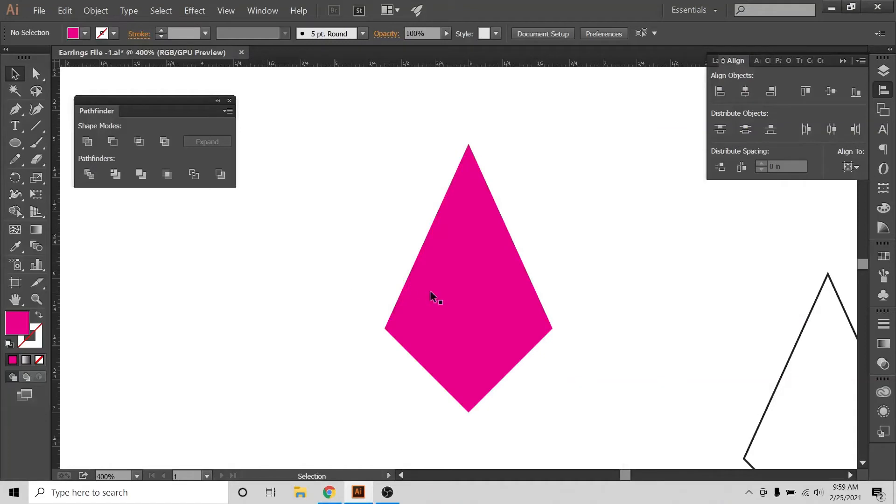
# Round all four corners of the magenta kite slightly using its live corner handles.
pyautogui.click(427, 293)
pyautogui.click(41, 75)
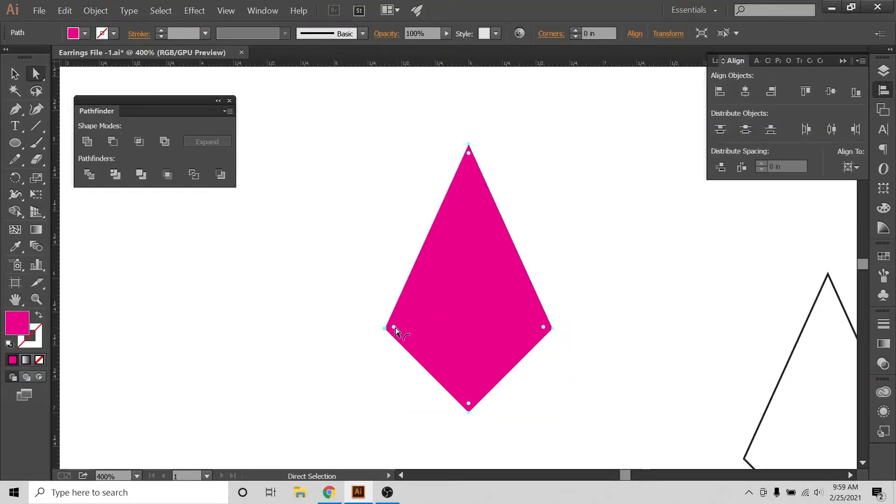
pyautogui.hotkey('ctrl', '+')
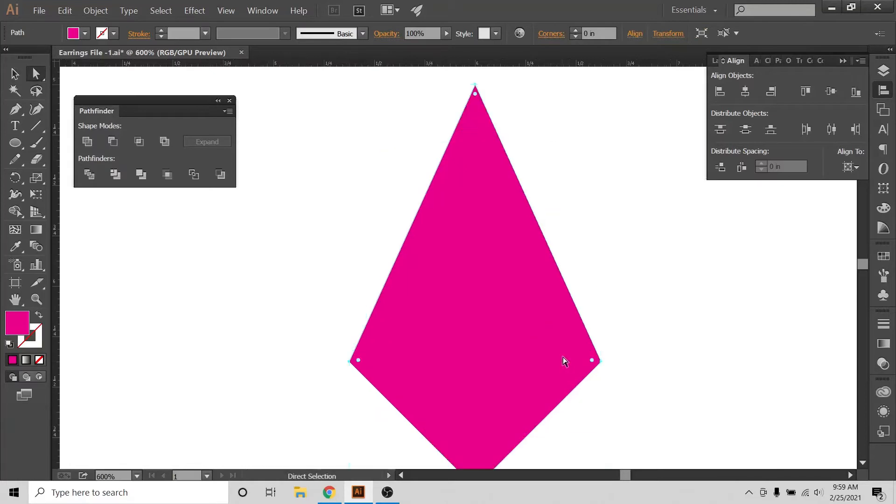
pyautogui.scroll(-1, 563, 357)
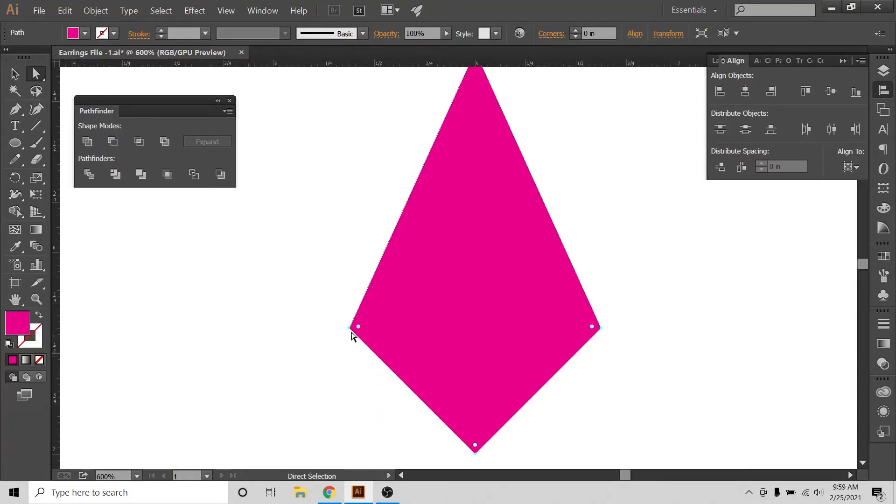
pyautogui.scroll(1, 412, 337)
pyautogui.scroll(-1, 414, 338)
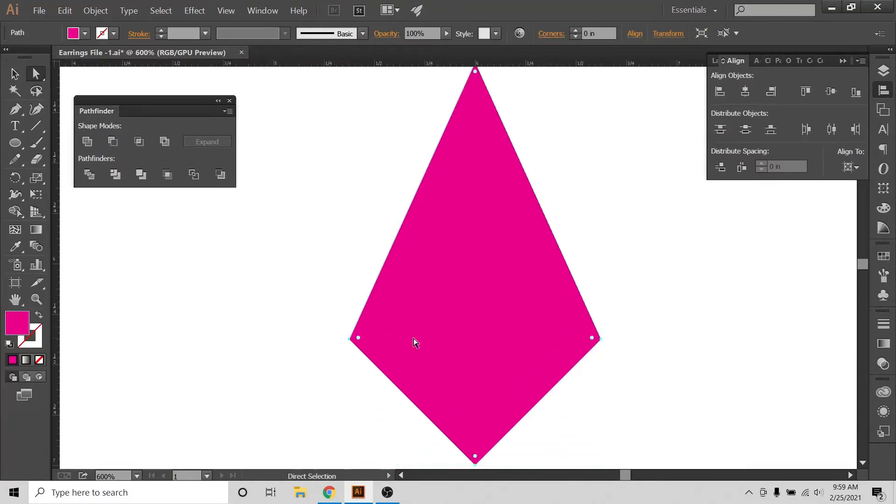
pyautogui.hotkey('ctrl', '-')
pyautogui.press('a')
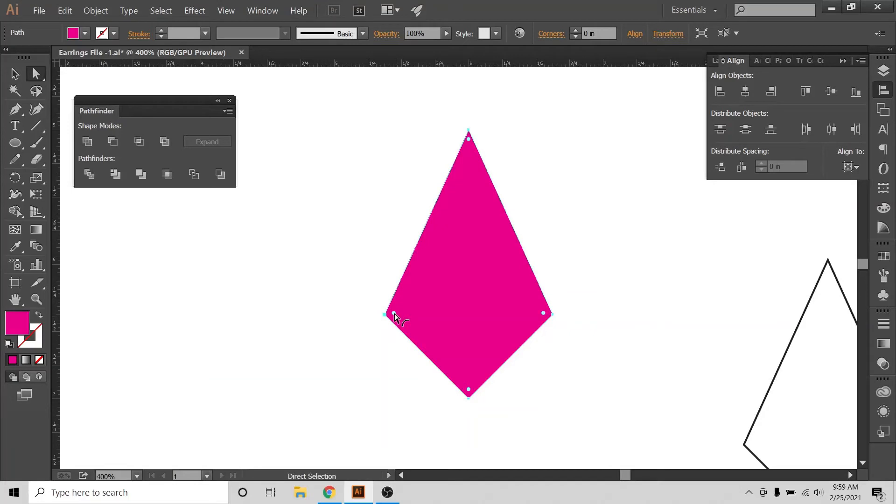
pyautogui.moveTo(394, 314); pyautogui.dragTo(388, 313)
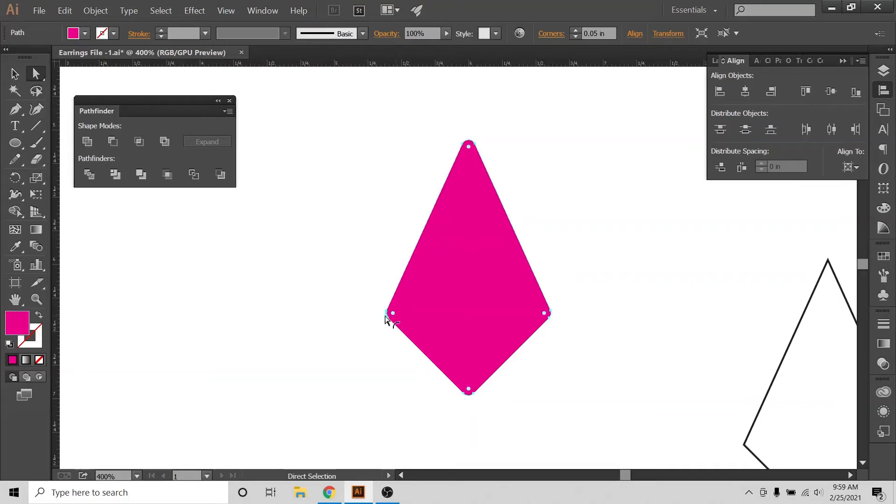
pyautogui.click(344, 330)
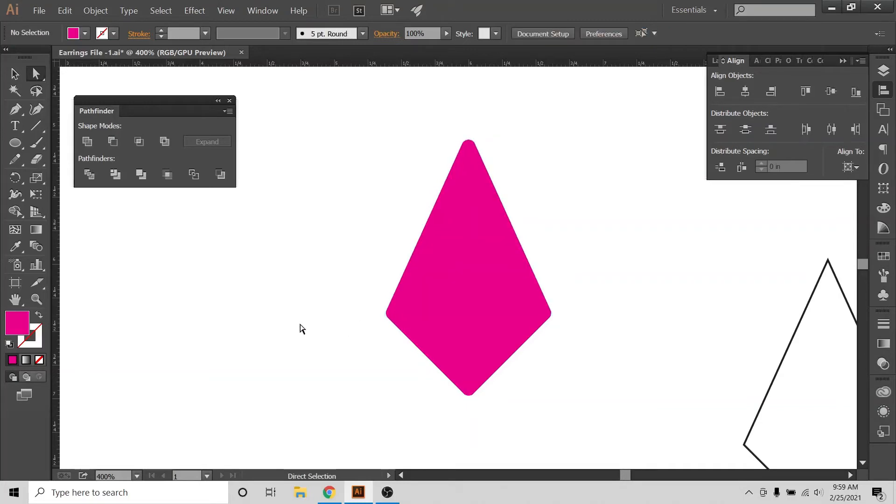
pyautogui.click(14, 73)
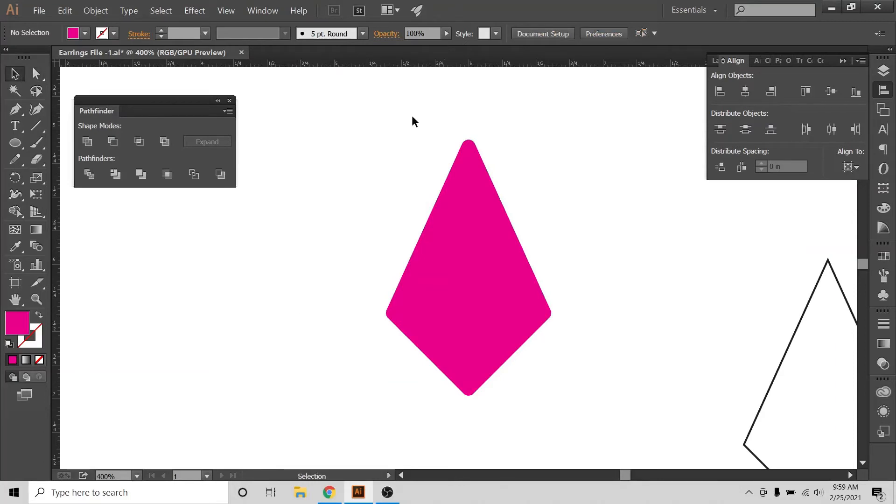
# Create an orange circle 0.11 in wide and 0.11 in high without a stroke, beside the magenta kite.
pyautogui.click(15, 143)
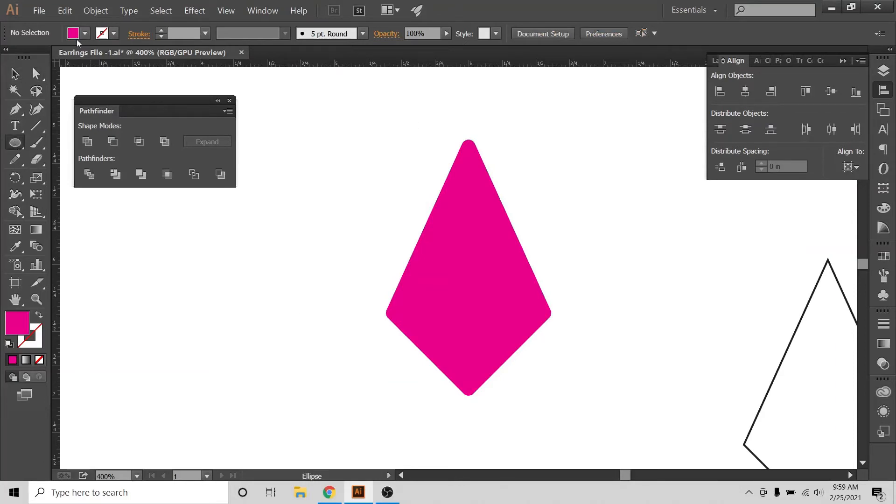
pyautogui.click(85, 33)
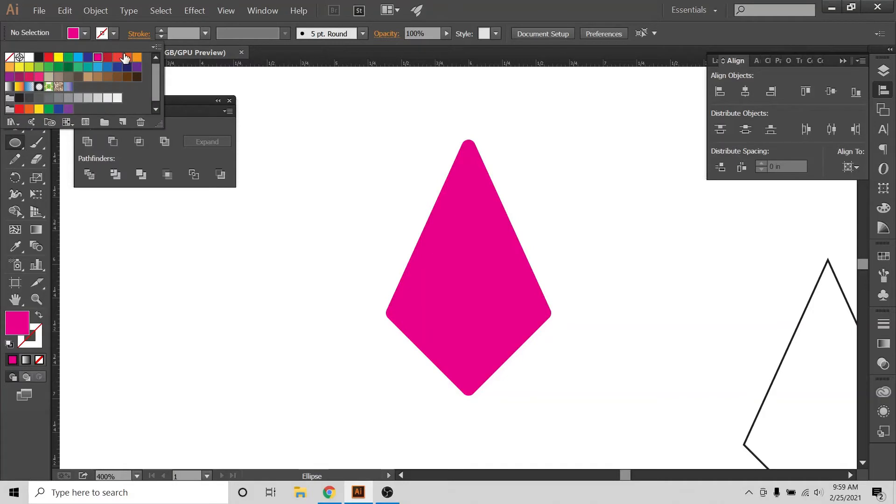
pyautogui.click(125, 57)
pyautogui.click(558, 196)
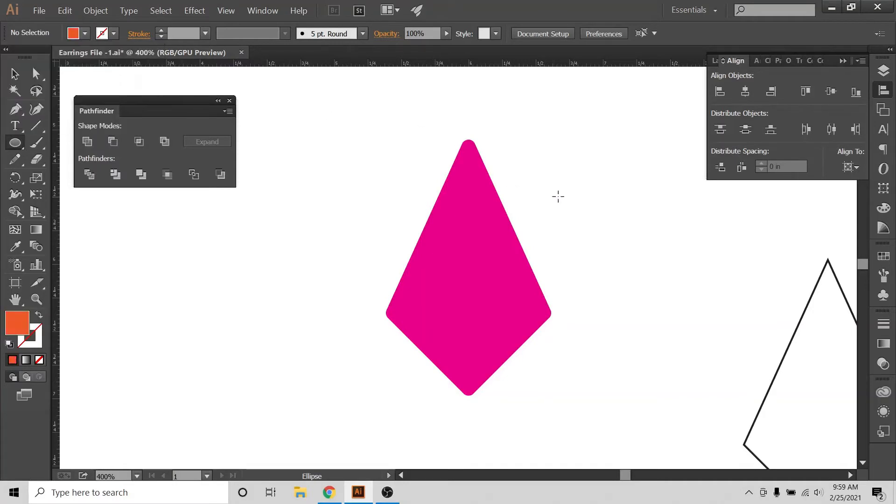
pyautogui.click(558, 196)
pyautogui.write('.11')
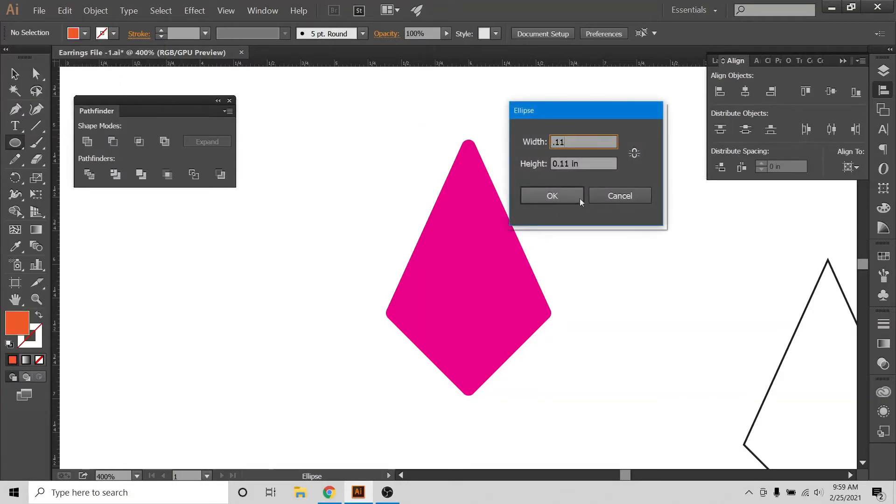
pyautogui.press('Tab')
pyautogui.write('.11')
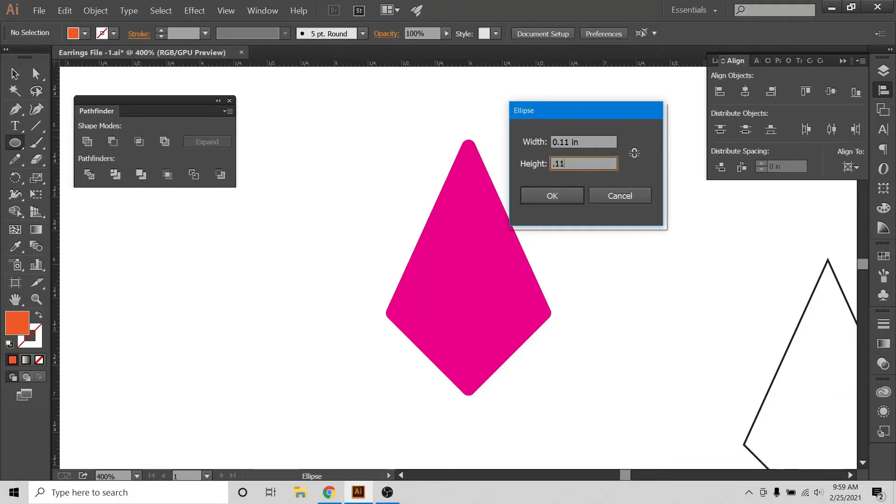
pyautogui.click(546, 196)
pyautogui.press('v')
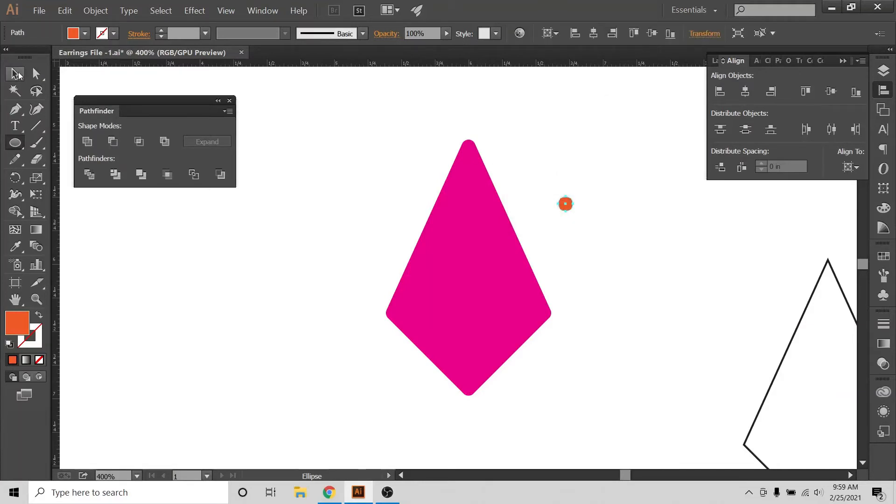
# Move the orange circle inside the top corner of the magenta kite, centered below its tip.
pyautogui.click(435, 100)
pyautogui.moveTo(564, 206); pyautogui.dragTo(466, 164)
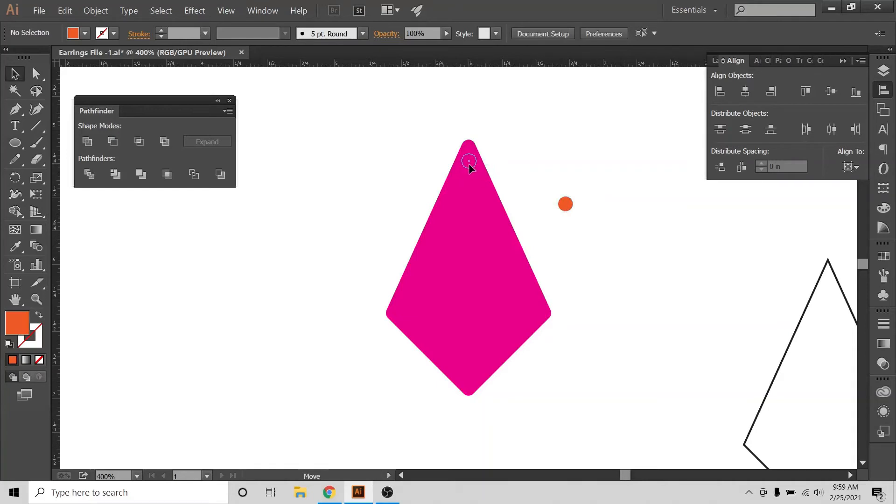
pyautogui.moveTo(468, 165); pyautogui.dragTo(468, 165)
pyautogui.click(519, 163)
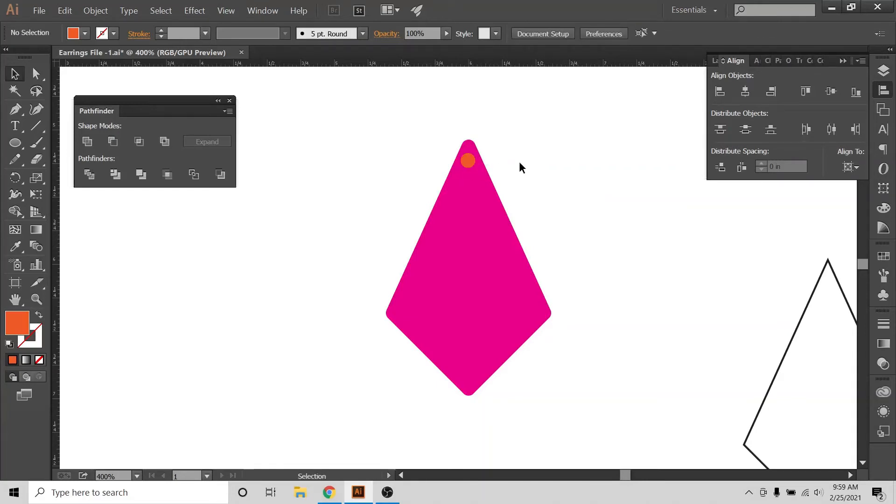
pyautogui.click(468, 161)
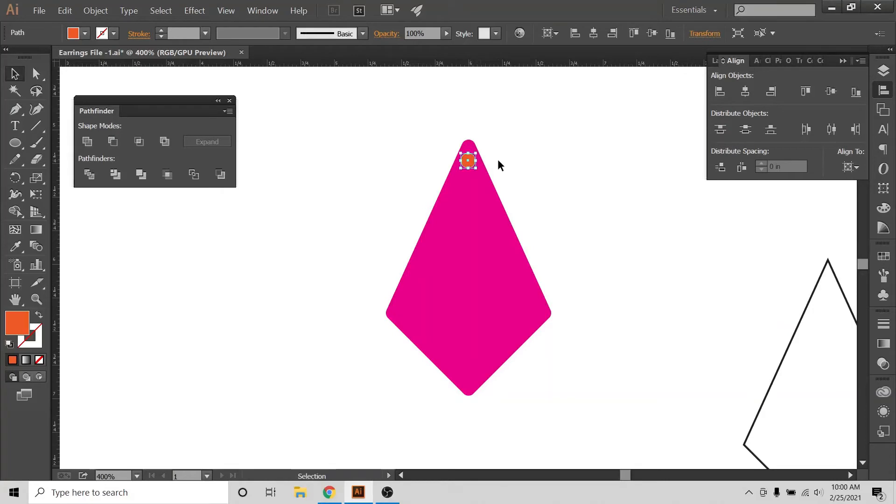
pyautogui.click(274, 132)
# Draw a dark blue circle without a stroke, about twice as wide as the orange circle, centered over it.
pyautogui.click(15, 142)
pyautogui.click(85, 34)
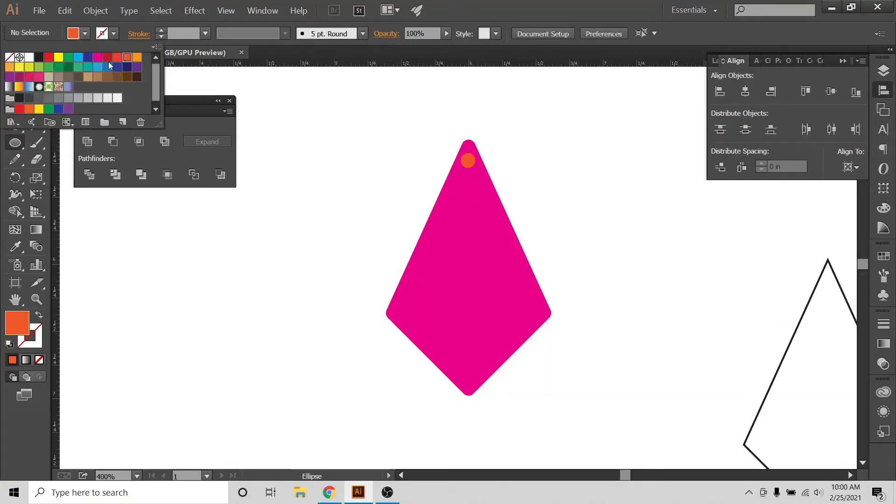
pyautogui.click(88, 57)
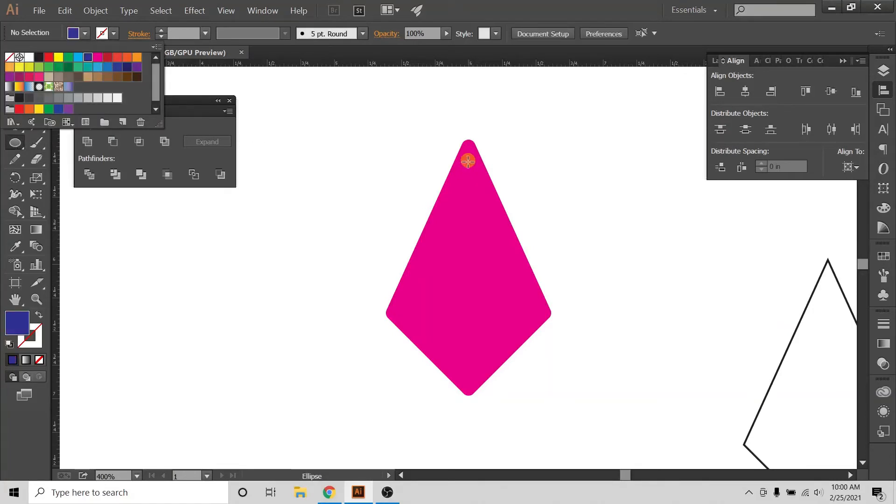
pyautogui.click(468, 161)
pyautogui.moveTo(469, 161); pyautogui.dragTo(481, 176)
pyautogui.press('v')
pyautogui.click(513, 136)
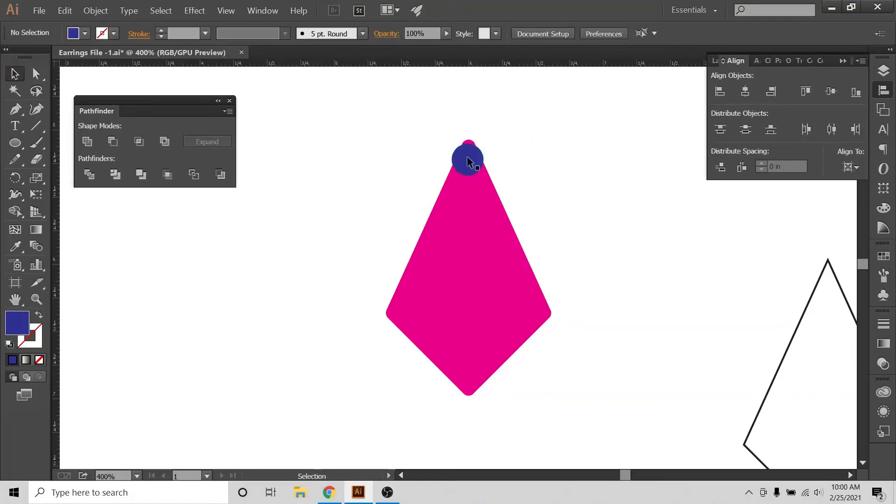
# Move the blue circle off the kite to its upper-left side and bring the orange circle to the front.
pyautogui.moveTo(473, 152); pyautogui.dragTo(428, 160)
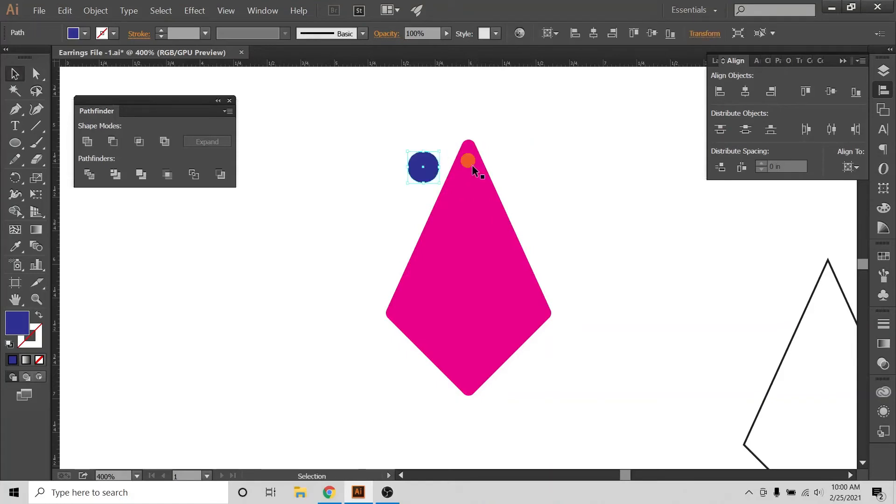
pyautogui.rightClick(464, 164)
pyautogui.moveTo(524, 293)
pyautogui.moveTo(518, 309)
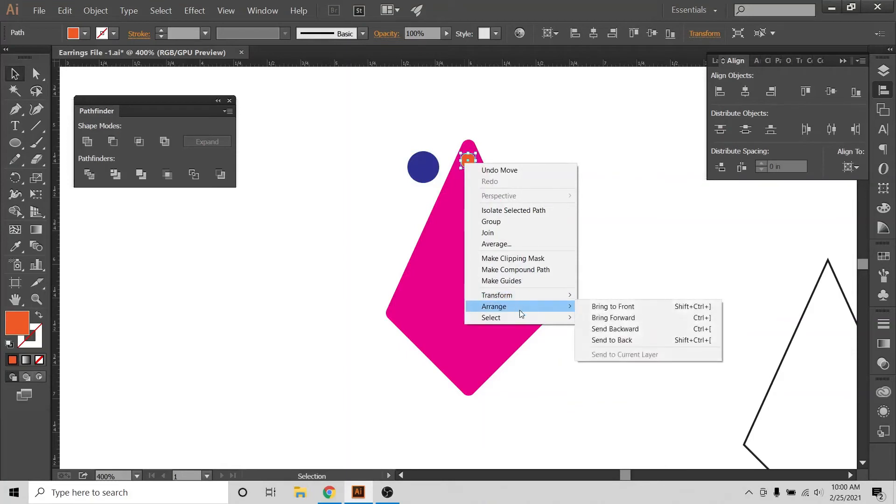
pyautogui.click(607, 309)
pyautogui.click(648, 214)
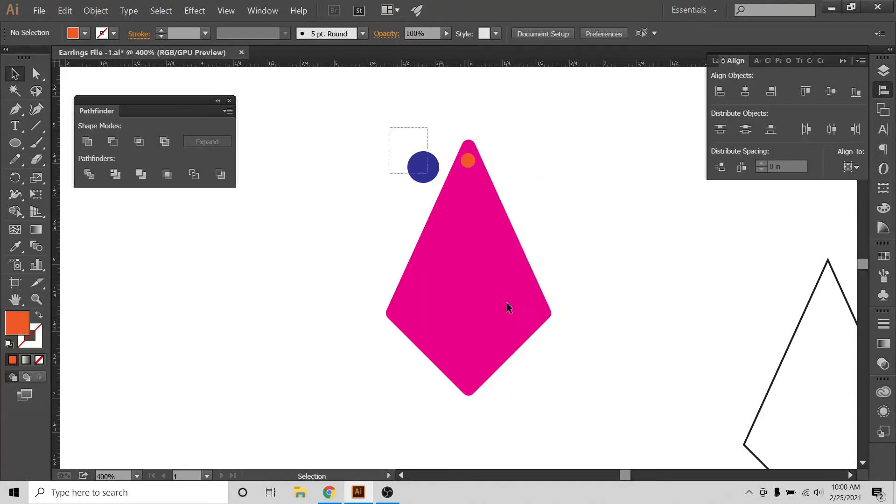
# Center the blue circle horizontally on the artboard and nudge it up until it surrounds the orange circle.
pyautogui.click(476, 257)
pyautogui.keyDown('shift'); pyautogui.click(423, 166); pyautogui.keyUp('shift')
pyautogui.click(745, 91)
pyautogui.click(489, 172)
pyautogui.click(469, 181)
pyautogui.press('Up')
pyautogui.press('Up')
pyautogui.press('Up')
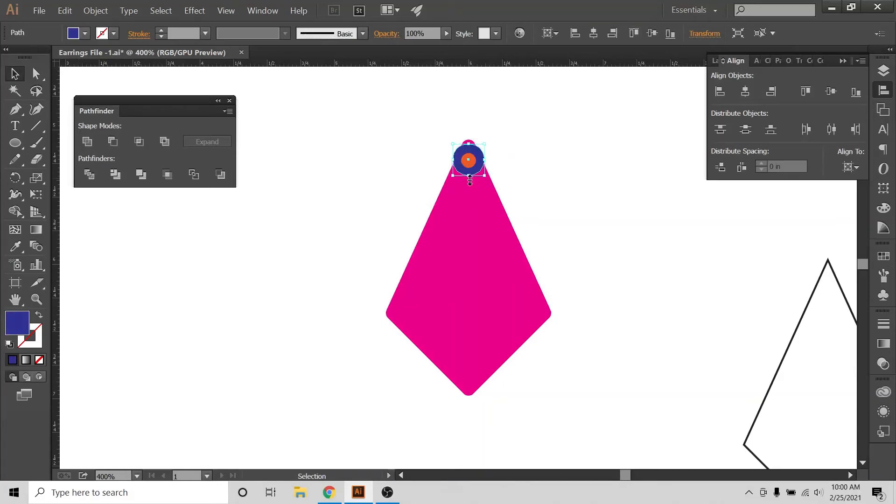
# Nudge the blue and orange circles up together until they cover the tip of the kite.
pyautogui.click(524, 156)
pyautogui.click(480, 159)
pyautogui.keyDown('shift'); pyautogui.click(471, 163); pyautogui.keyUp('shift')
pyautogui.press('Up')
pyautogui.press('Up')
pyautogui.press('Up')
pyautogui.press('Up')
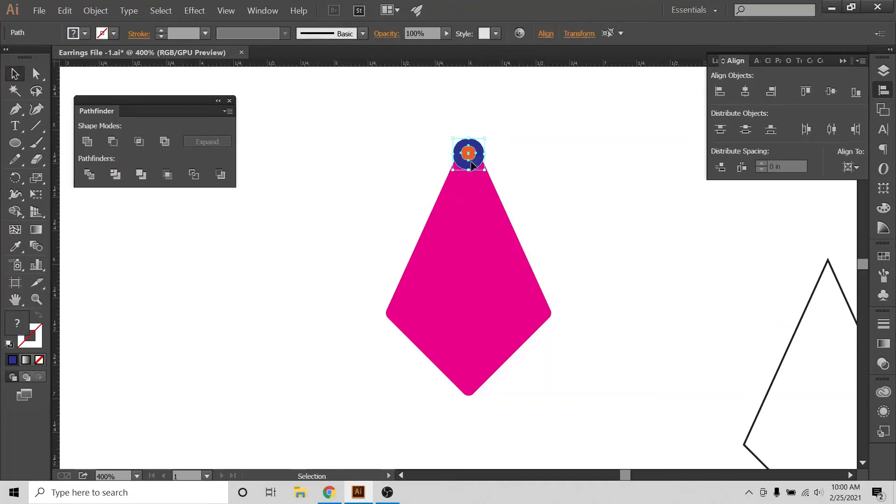
pyautogui.press('Up')
pyautogui.press('Up')
pyautogui.press('Up')
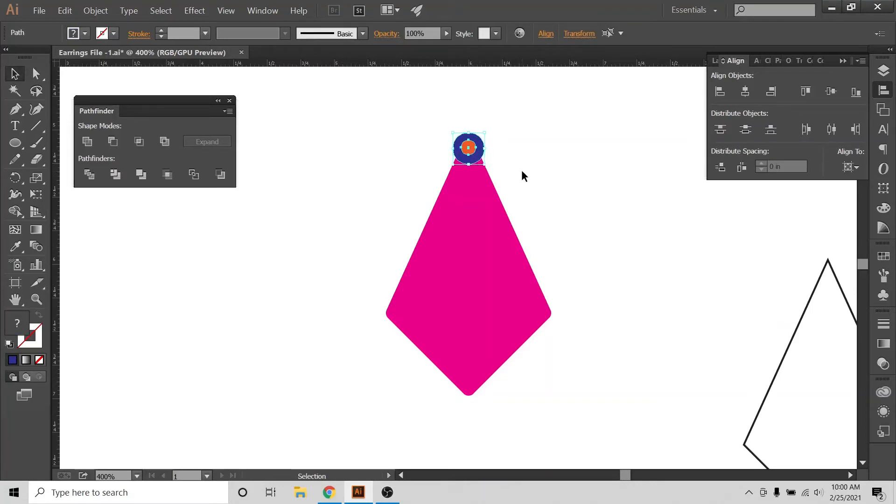
pyautogui.press('Up')
pyautogui.click(522, 170)
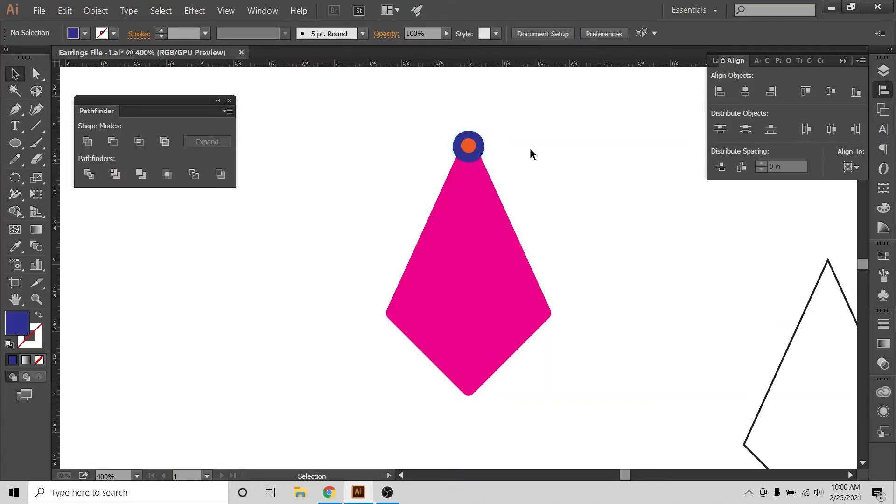
# Raise both circles slightly more and adjust the kite's vertical position so its tip overlaps the blue circle.
pyautogui.click(479, 141)
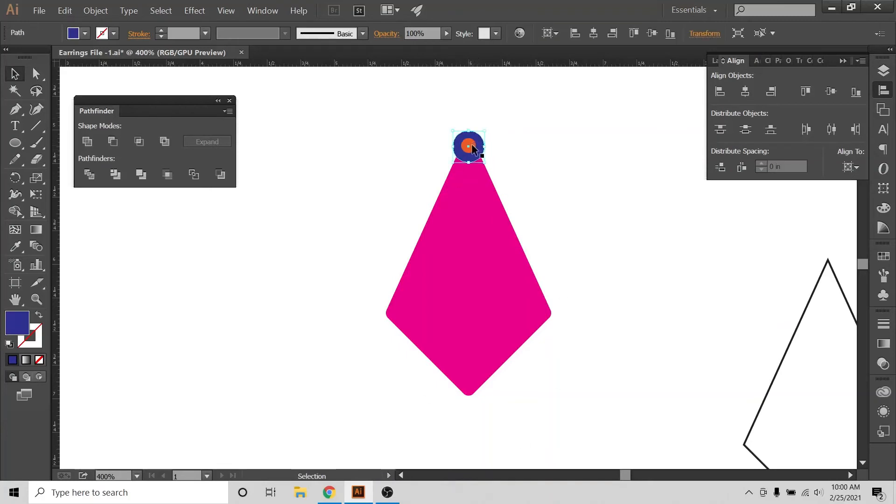
pyautogui.keyDown('shift'); pyautogui.click(468, 147); pyautogui.keyUp('shift')
pyautogui.click(469, 147)
pyautogui.keyDown('shift'); pyautogui.click(469, 147); pyautogui.keyUp('shift')
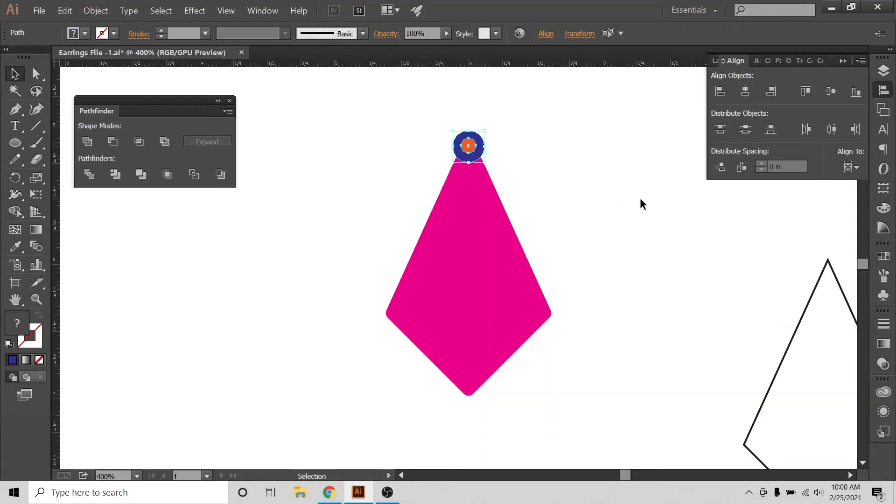
pyautogui.click(574, 155)
pyautogui.click(468, 229)
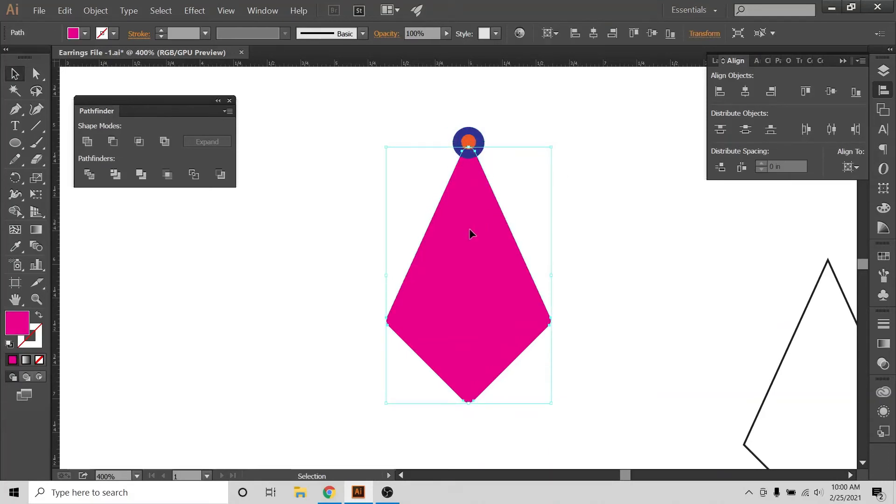
pyautogui.click(576, 164)
# Center the kite and both circles horizontally on the artboard.
pyautogui.moveTo(524, 110); pyautogui.dragTo(301, 415)
pyautogui.click(850, 166)
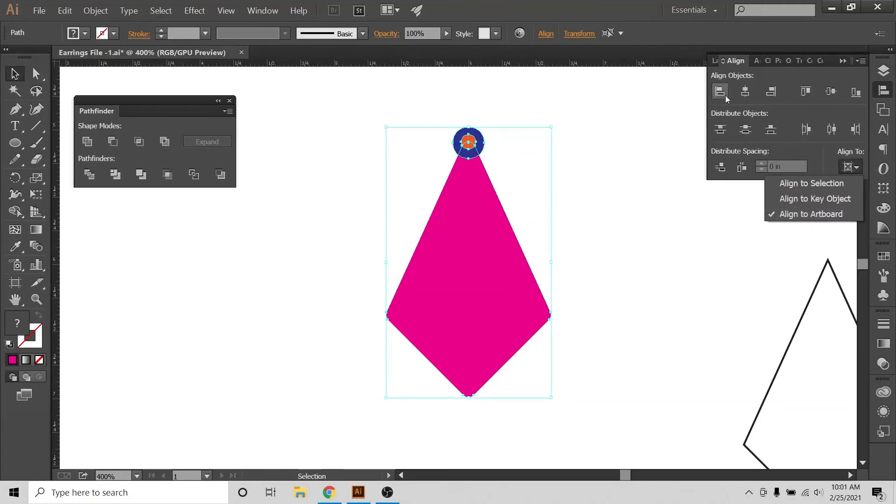
pyautogui.click(746, 92)
pyautogui.click(677, 133)
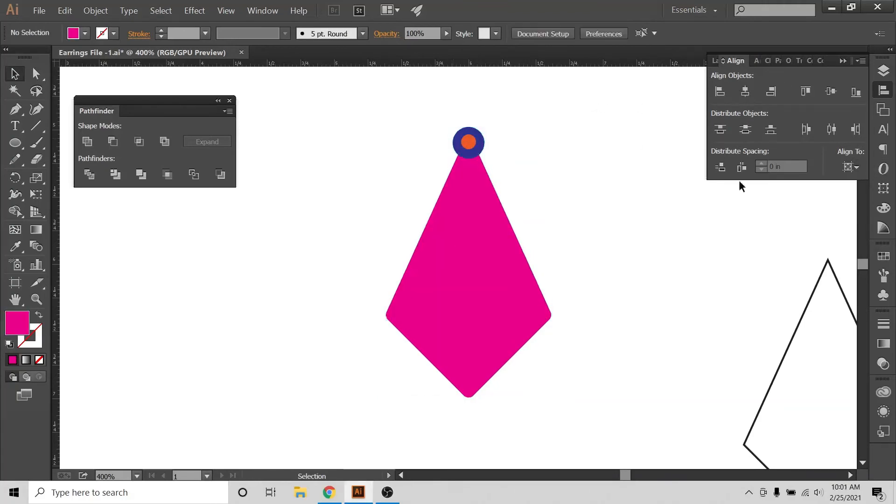
# Set alignment to the selection and center the blue and orange circles vertically on each other.
pyautogui.click(848, 168)
pyautogui.click(802, 183)
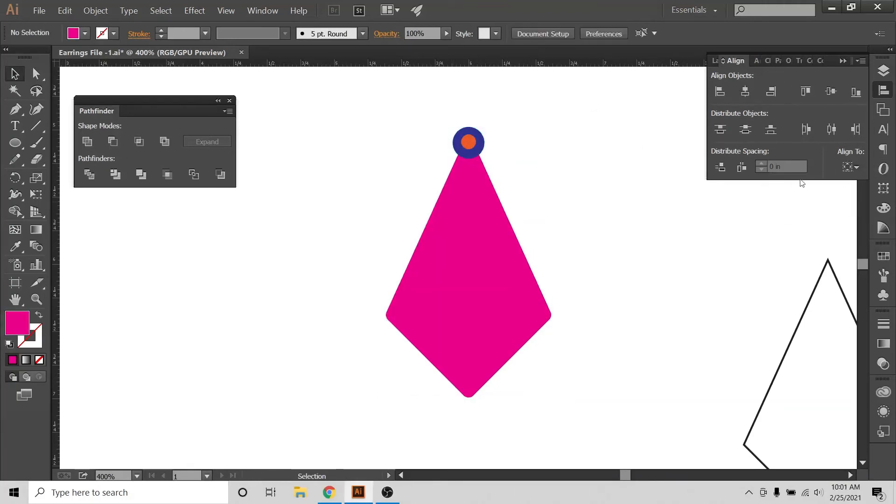
pyautogui.click(478, 140)
pyautogui.keyDown('shift'); pyautogui.click(468, 142); pyautogui.keyUp('shift')
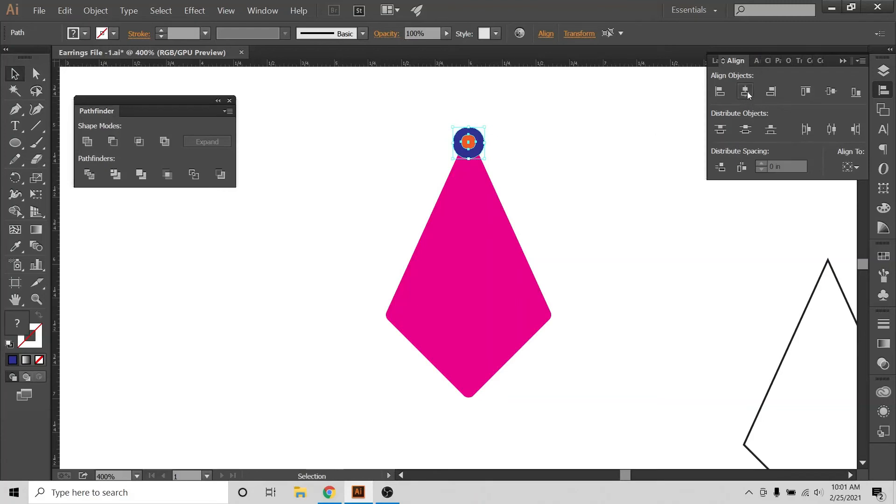
pyautogui.click(828, 95)
pyautogui.click(562, 157)
# Unite the blue circle and the magenta kite into a single shape with the Pathfinder.
pyautogui.click(479, 149)
pyautogui.click(507, 97)
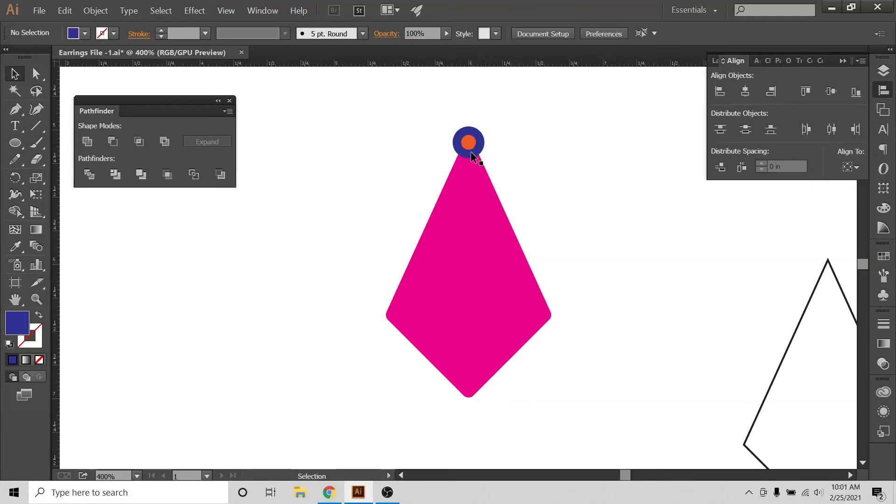
pyautogui.click(471, 176)
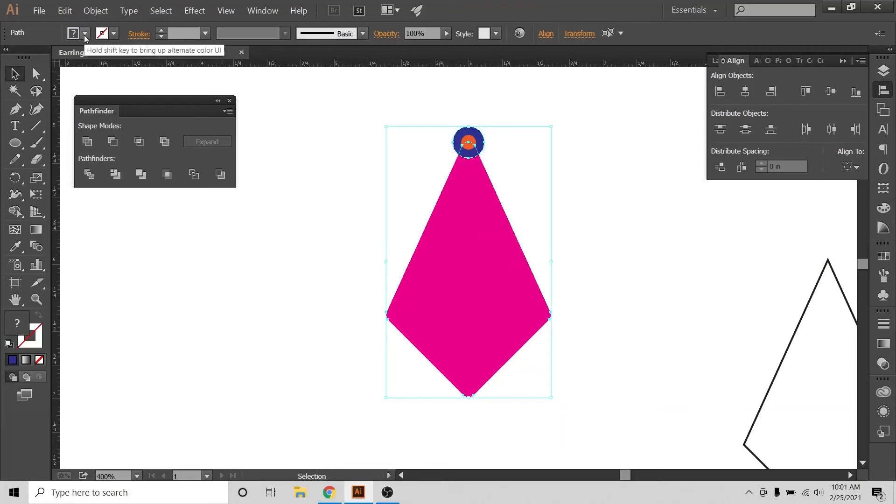
pyautogui.click(95, 10)
pyautogui.click(105, 121)
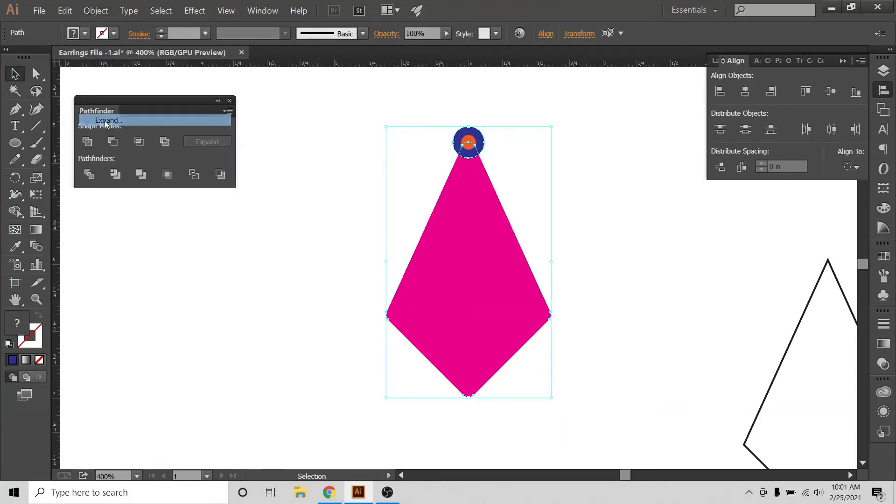
pyautogui.click(87, 141)
pyautogui.click(580, 147)
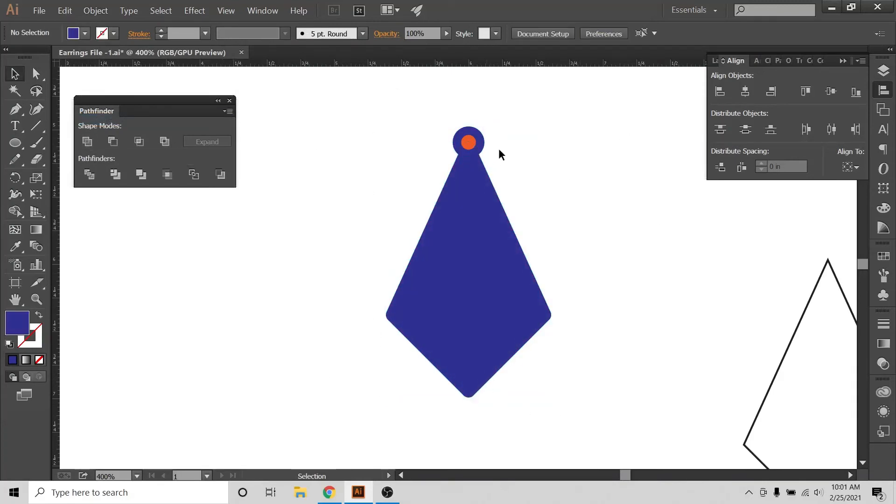
# Cut the hanging hole by subtracting the orange circle from the united blue shape with Minus Front.
pyautogui.moveTo(496, 111); pyautogui.dragTo(442, 179)
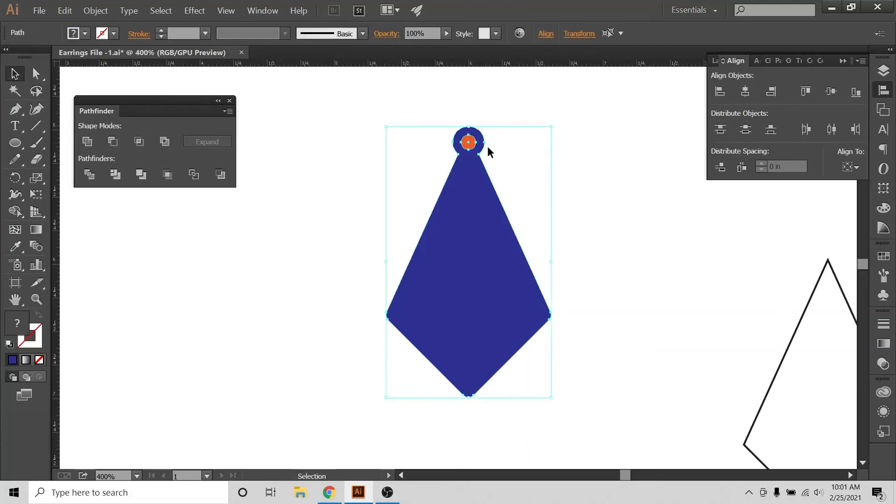
pyautogui.moveTo(496, 110); pyautogui.dragTo(421, 218)
pyautogui.click(262, 11)
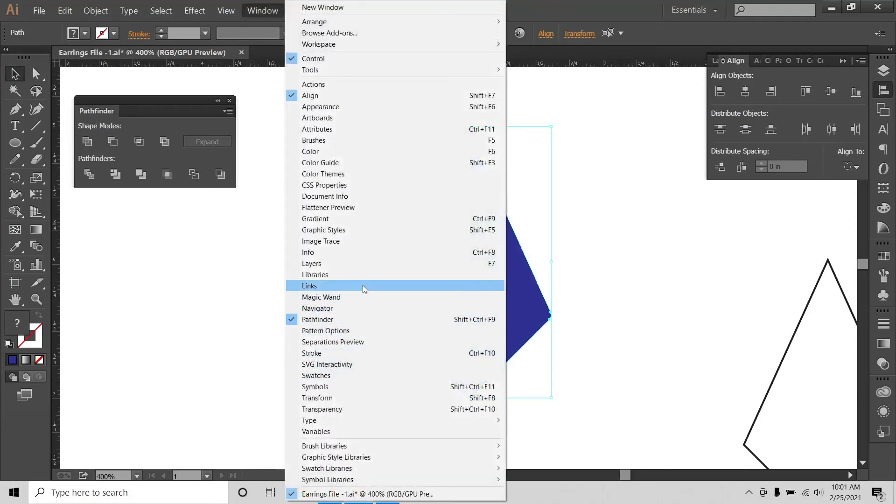
pyautogui.click(123, 102)
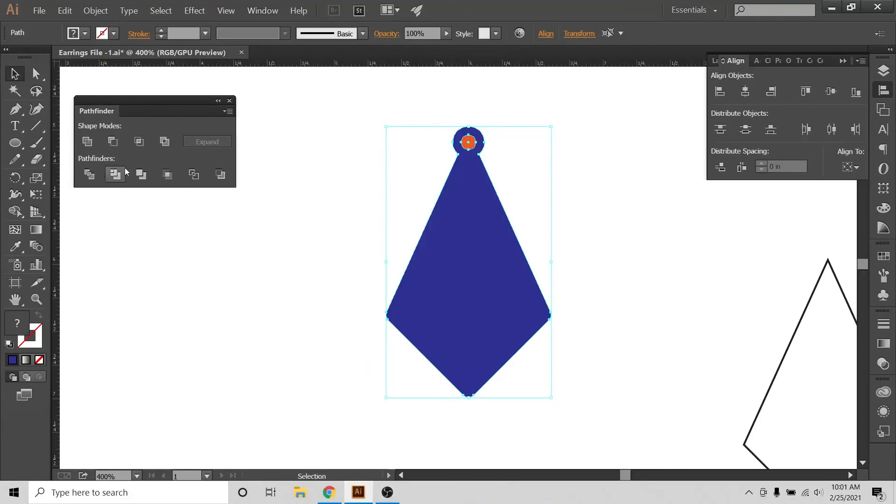
pyautogui.click(112, 142)
pyautogui.click(637, 182)
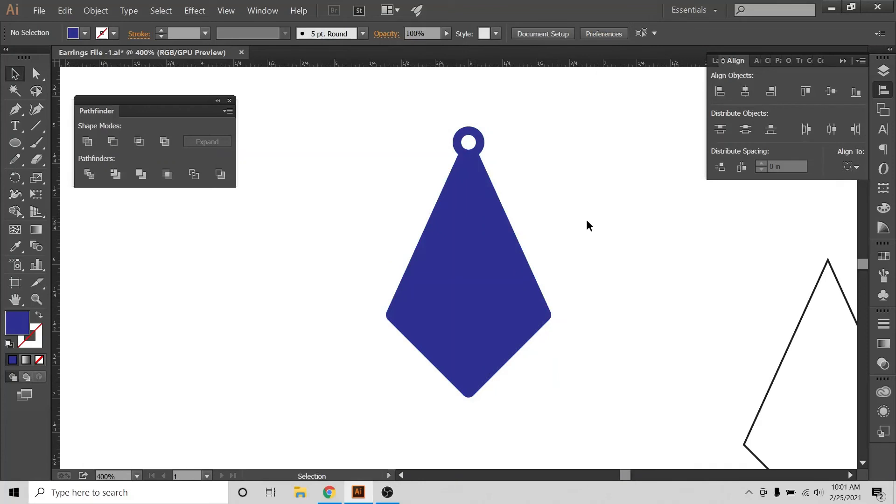
pyautogui.click(477, 302)
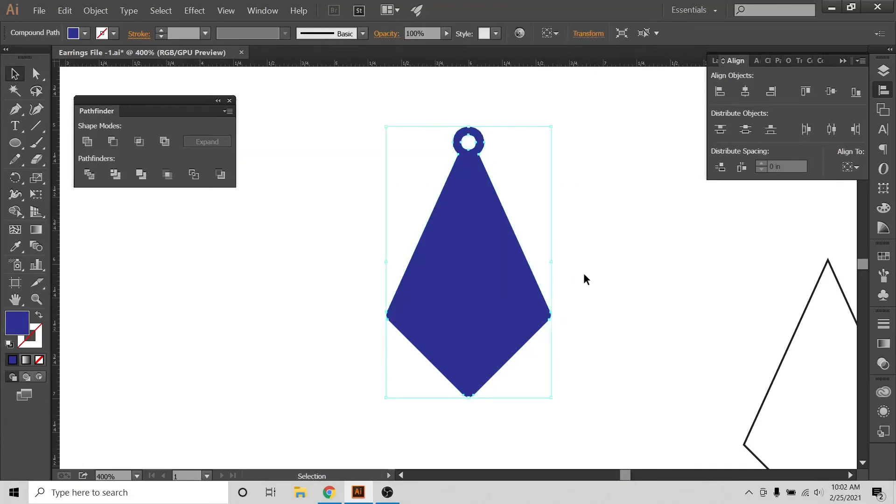
pyautogui.click(587, 290)
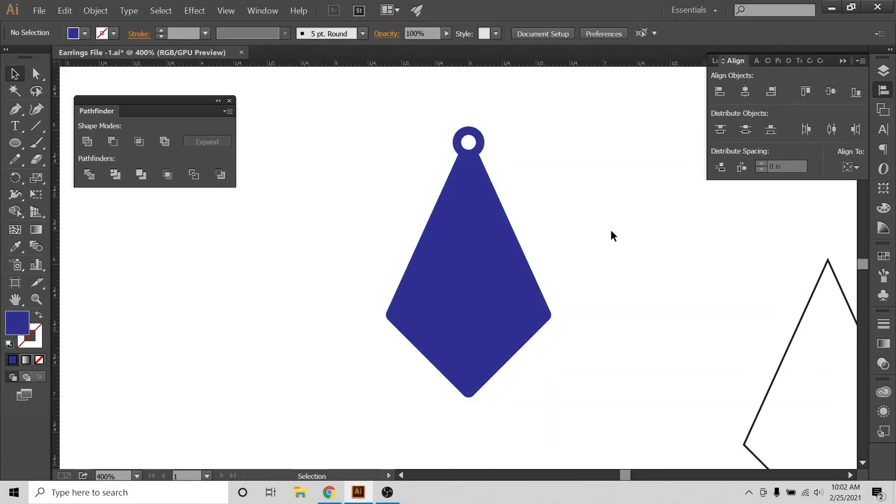
# Shift the black outlined kite slightly up and paste a copy of it over the blue earring shape.
pyautogui.click(795, 330)
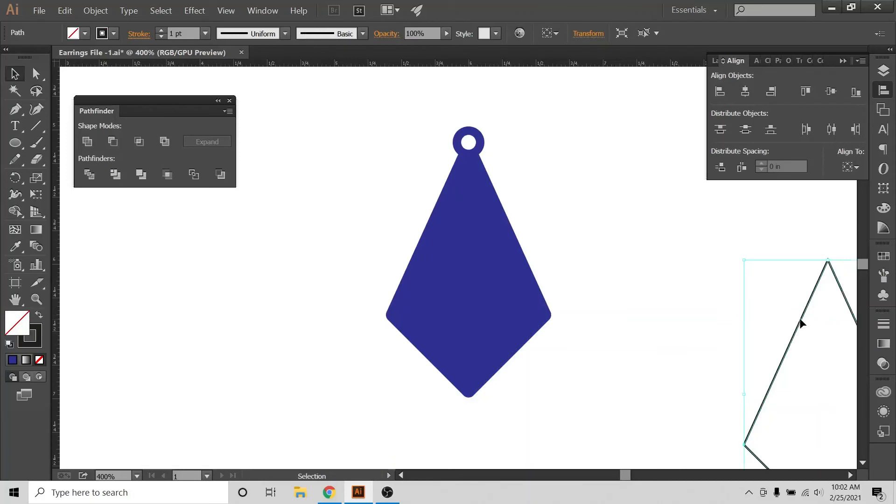
pyautogui.moveTo(800, 321); pyautogui.dragTo(817, 306)
pyautogui.press('ctrl')
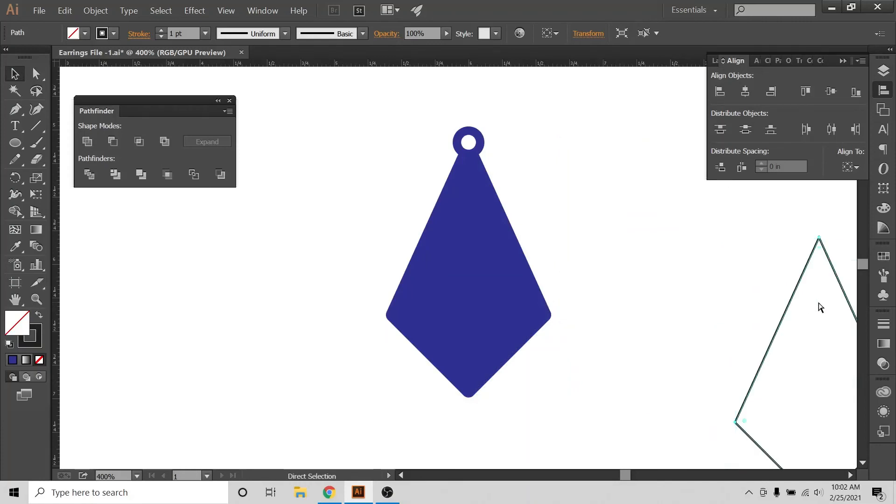
pyautogui.hotkey('ctrl', 'v')
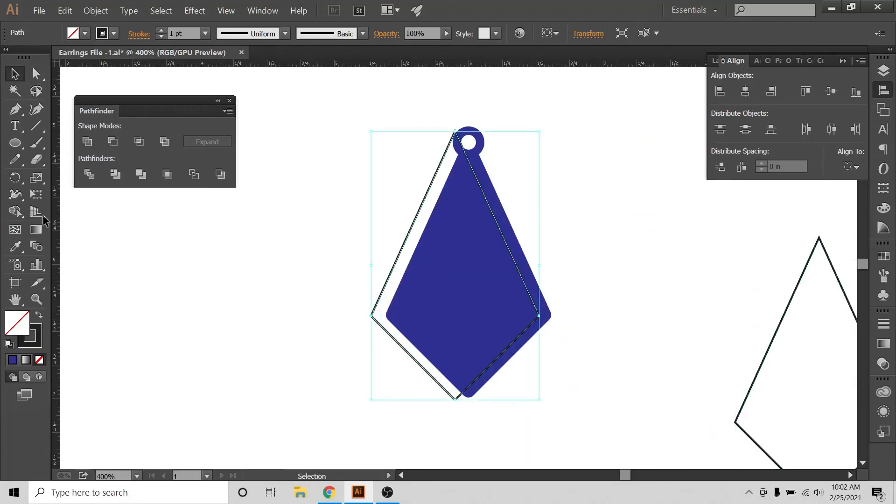
# Swap the pasted kite's fill and stroke, and change its fill to orange.
pyautogui.click(39, 316)
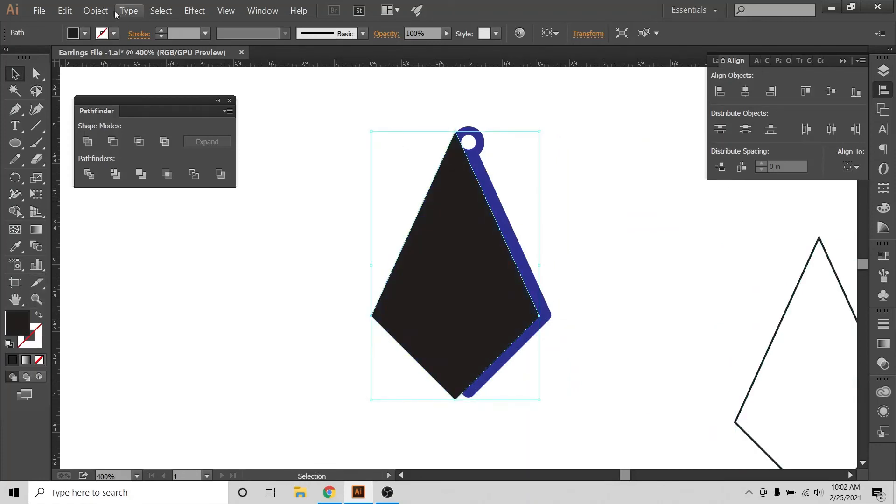
pyautogui.click(84, 34)
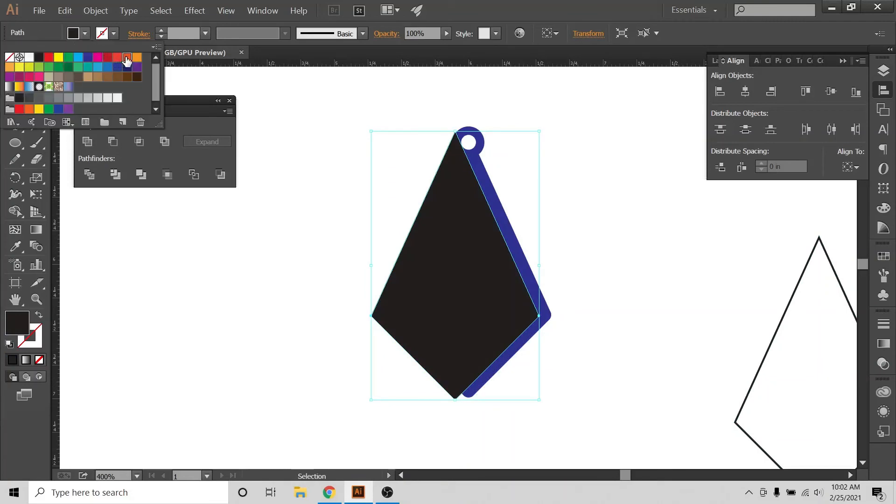
pyautogui.click(127, 57)
# Center the orange kite on the blue earring shape both horizontally and vertically.
pyautogui.moveTo(579, 101); pyautogui.dragTo(450, 210)
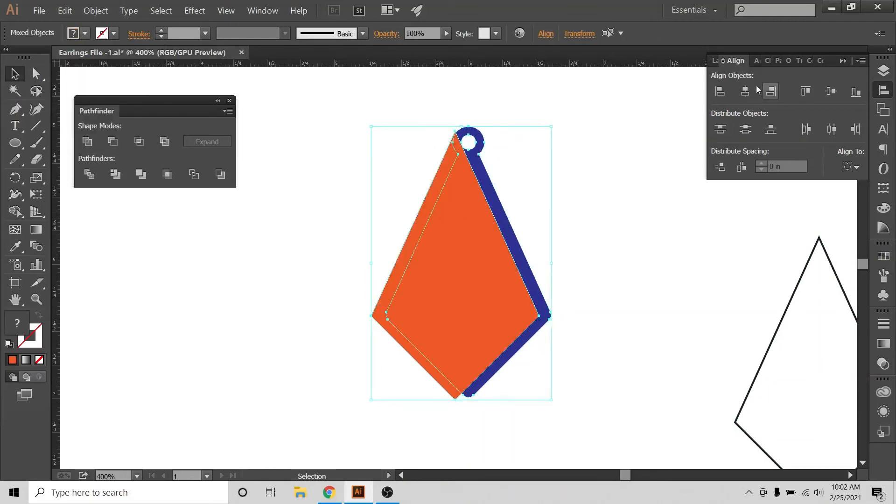
pyautogui.click(745, 91)
pyautogui.click(830, 91)
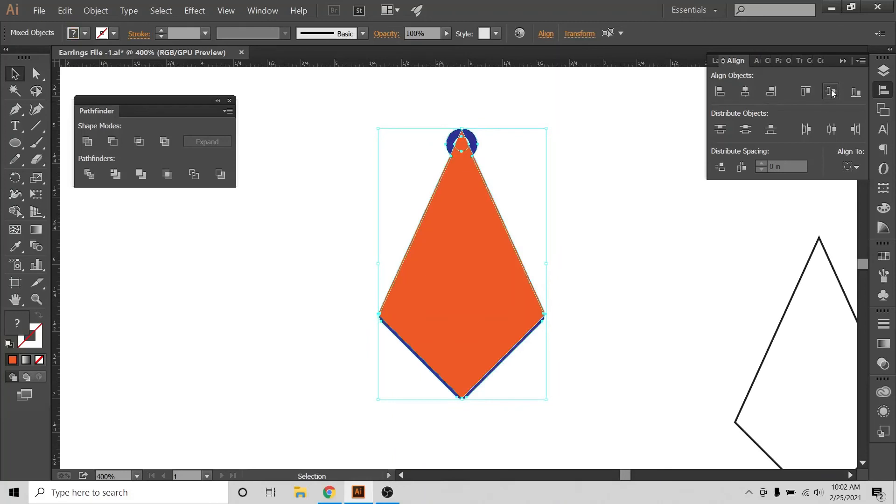
pyautogui.click(690, 122)
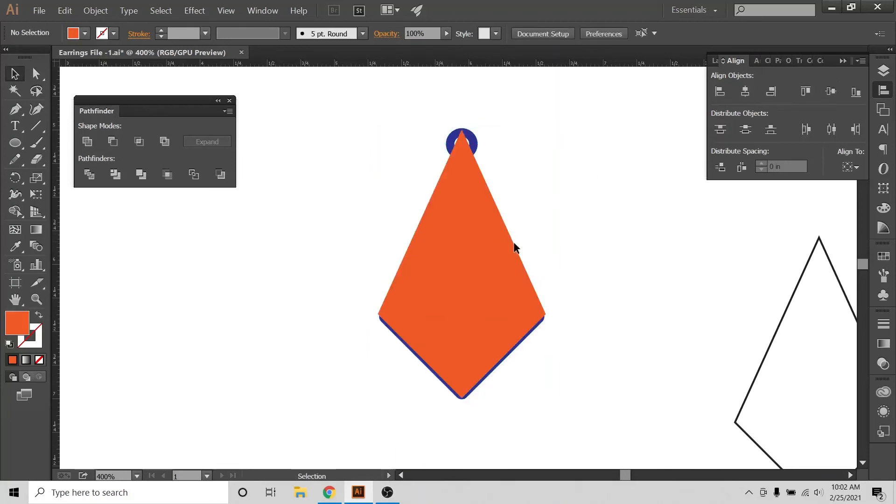
# Scale the orange kite down proportionally about its center to roughly 60% and nudge it downward inside the blue earring.
pyautogui.click(488, 205)
pyautogui.moveTo(548, 129); pyautogui.dragTo(521, 184)
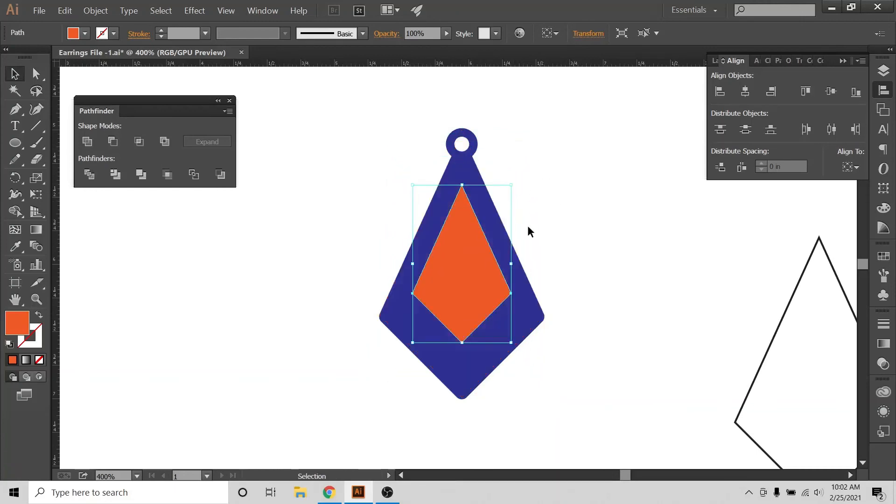
pyautogui.press('Down')
pyautogui.press('Down')
pyautogui.press('Down')
pyautogui.press('Down')
pyautogui.press('Down')
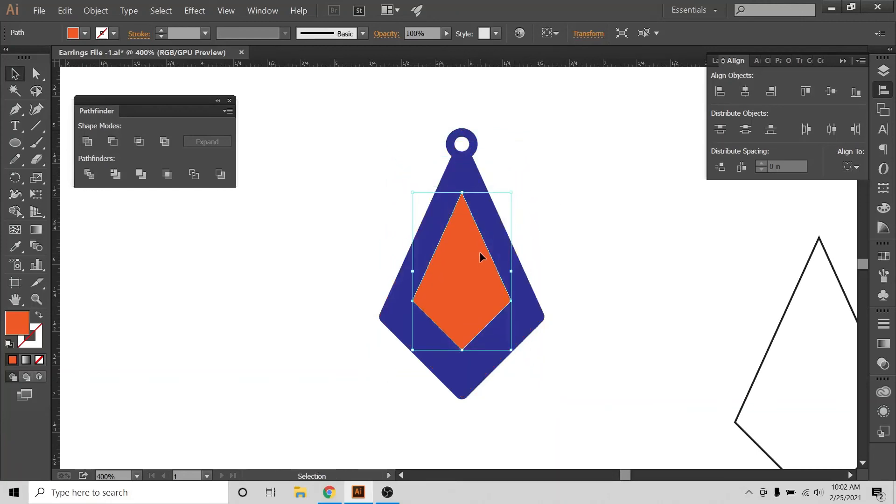
# Align the small orange kite and the blue earring on their horizontal centers, then deselect them.
pyautogui.moveTo(536, 123); pyautogui.dragTo(373, 384)
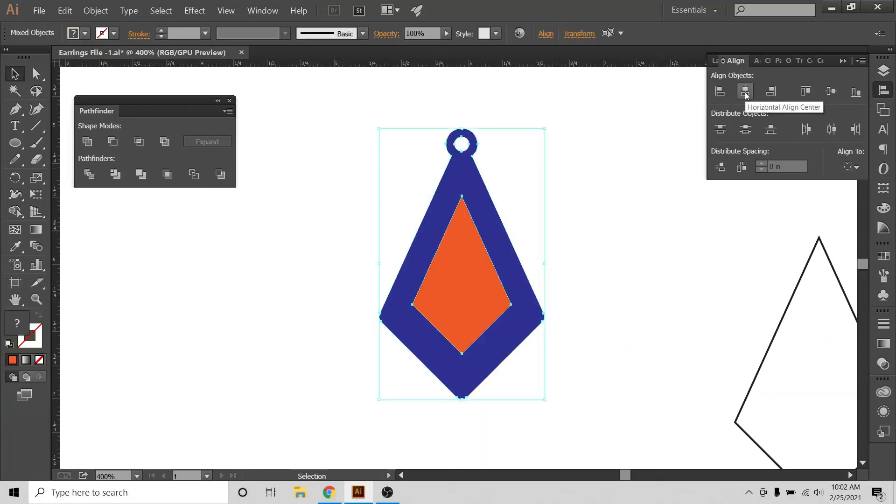
pyautogui.click(745, 92)
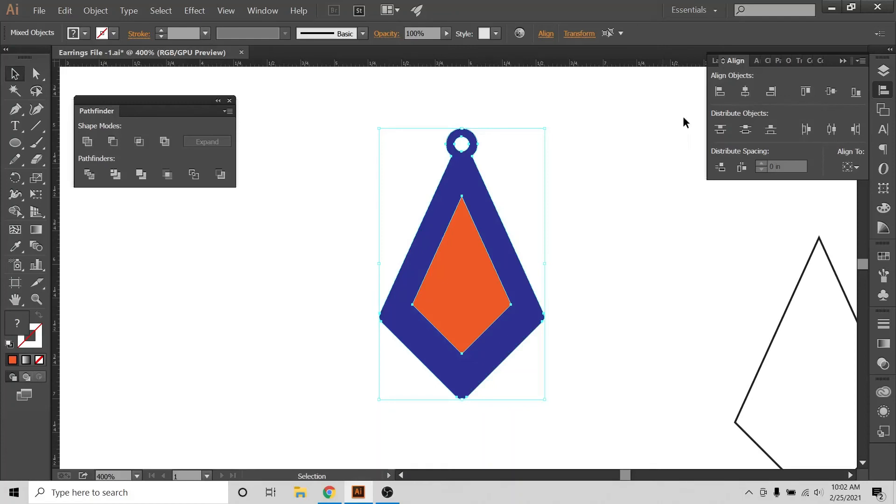
pyautogui.click(654, 177)
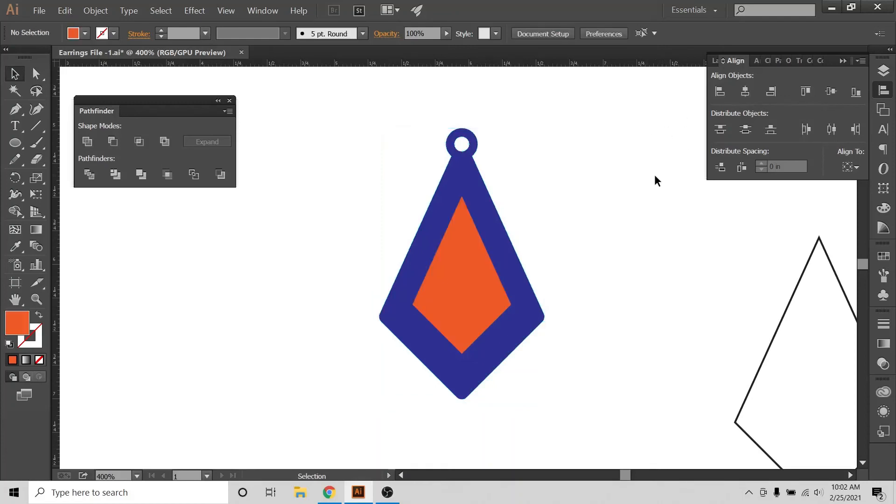
pyautogui.click(455, 254)
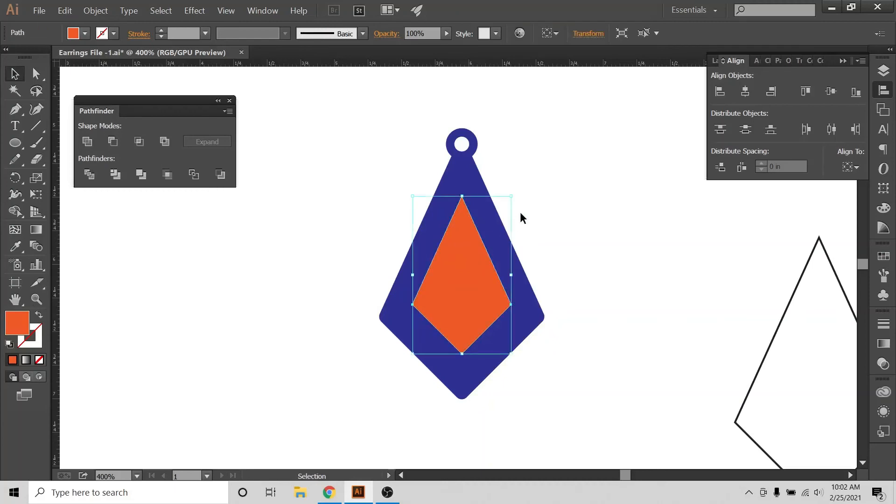
pyautogui.click(617, 311)
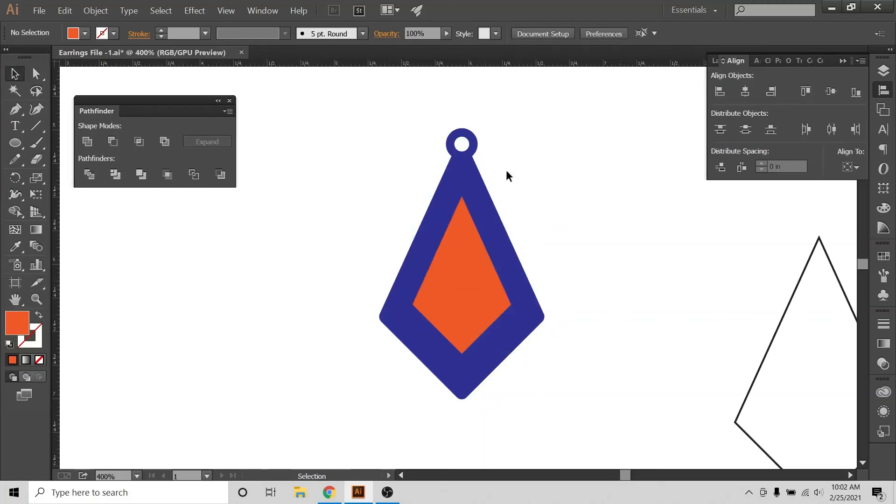
# Cut a kite-shaped opening in the blue earring by subtracting the orange kite with Minus Front.
pyautogui.moveTo(598, 230); pyautogui.dragTo(377, 377)
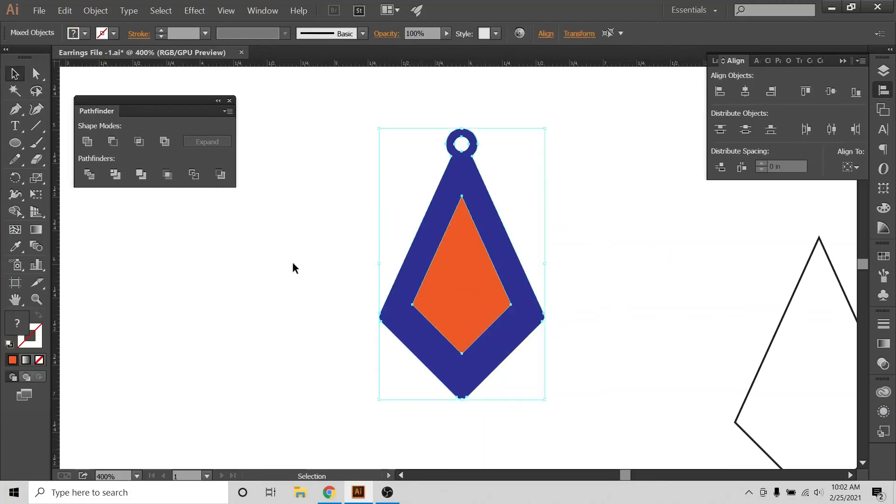
pyautogui.click(114, 146)
pyautogui.click(187, 371)
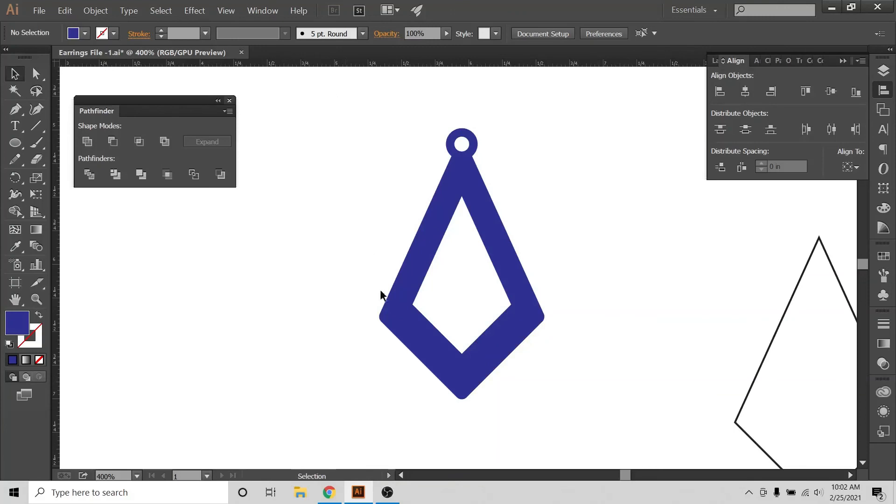
# Switch to Chrome to examine the layered teardrop earring reference picture, and return to Illustrator.
pyautogui.click(329, 492)
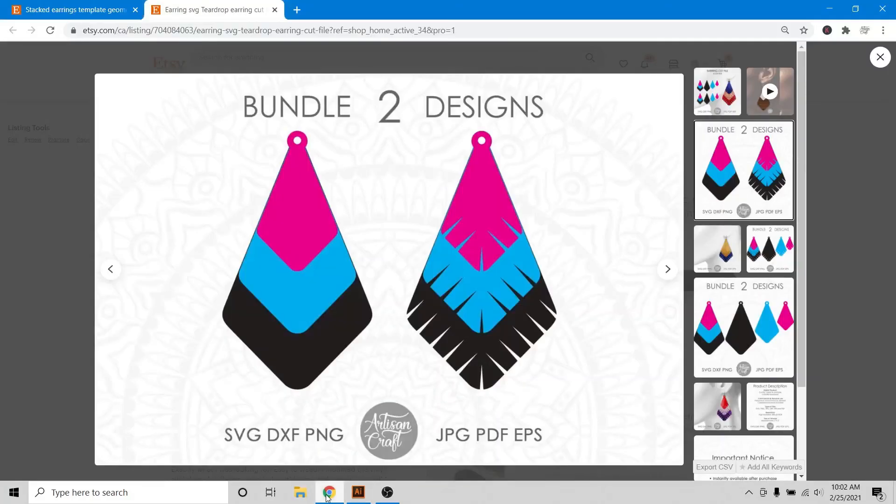
pyautogui.click(358, 492)
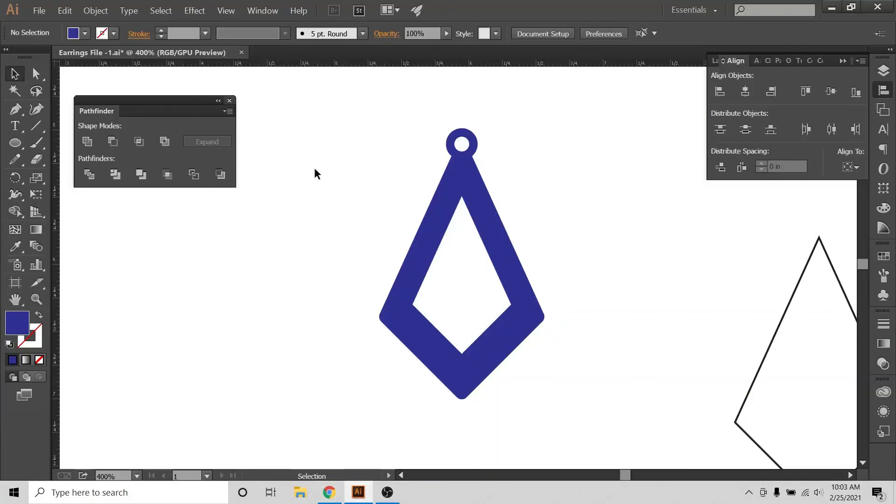